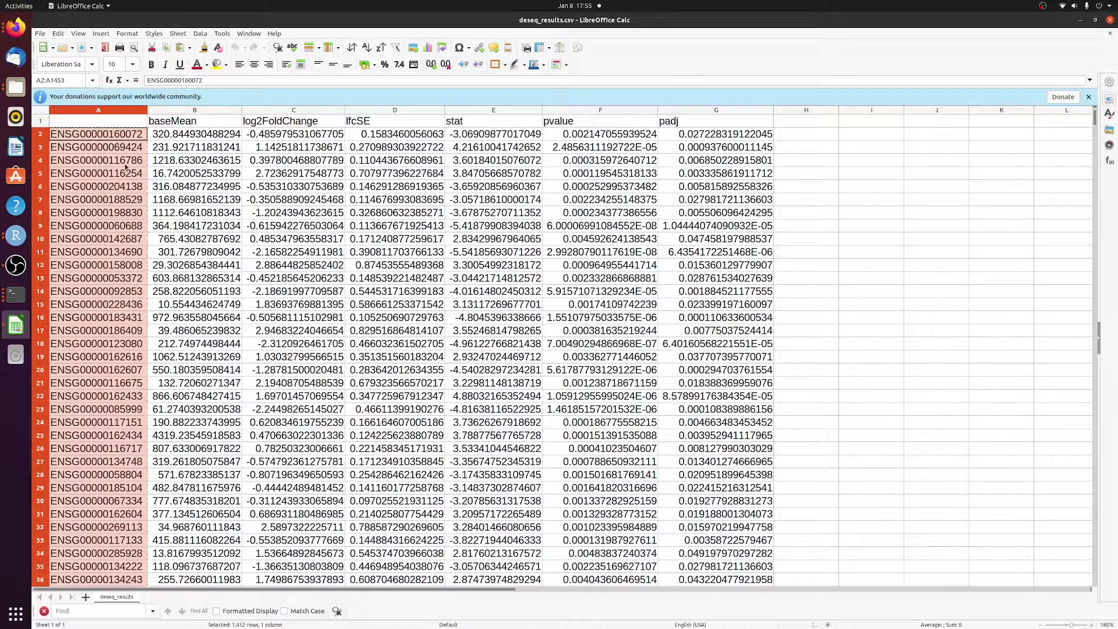
- Search Google for 'david gene' in maximized Firefox and open the DAVID Bioinformatics Resources site
{"action": "key", "text": "alt+Tab"}
{"action": "left_click_drag", "start_coordinate": [331, 3], "coordinate": [332, 4]}
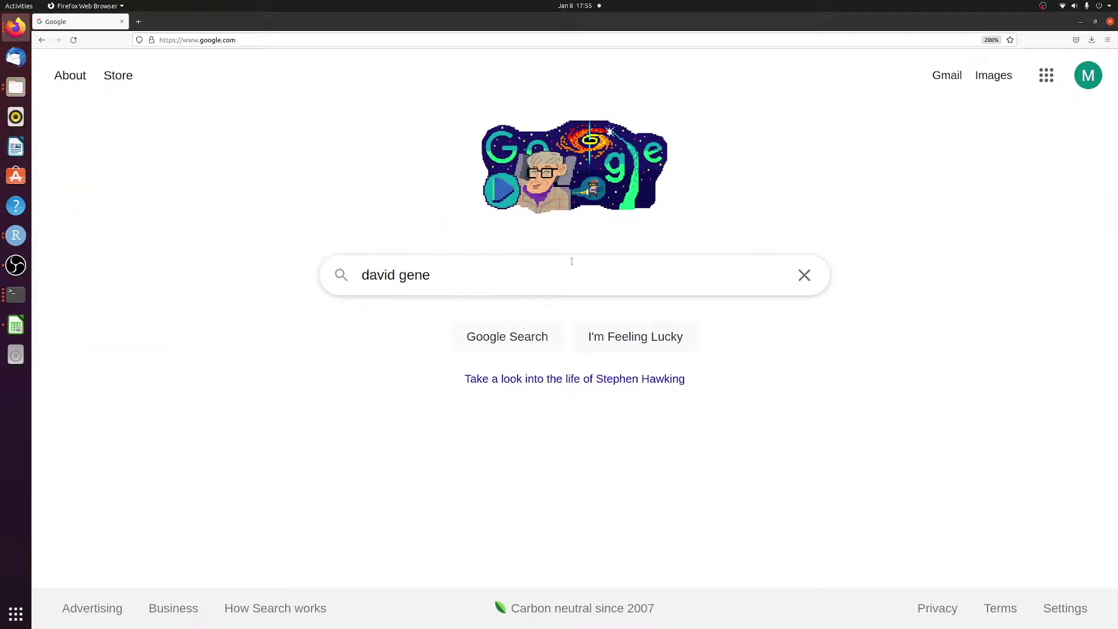
{"action": "left_click", "coordinate": [525, 274]}
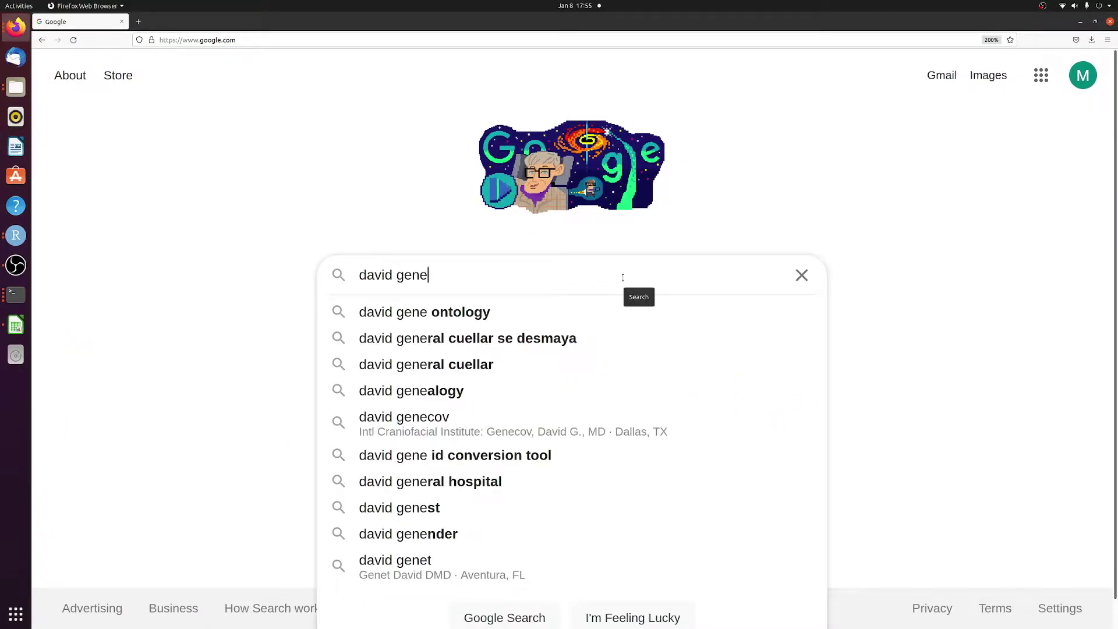
{"action": "key", "text": "Return"}
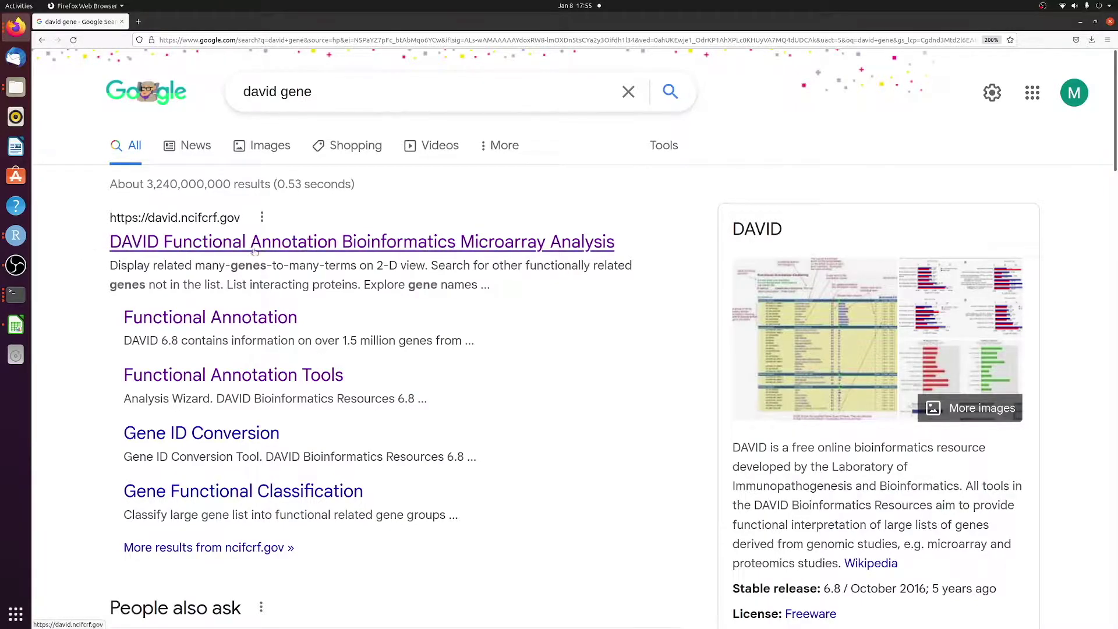
{"action": "left_click", "coordinate": [291, 250]}
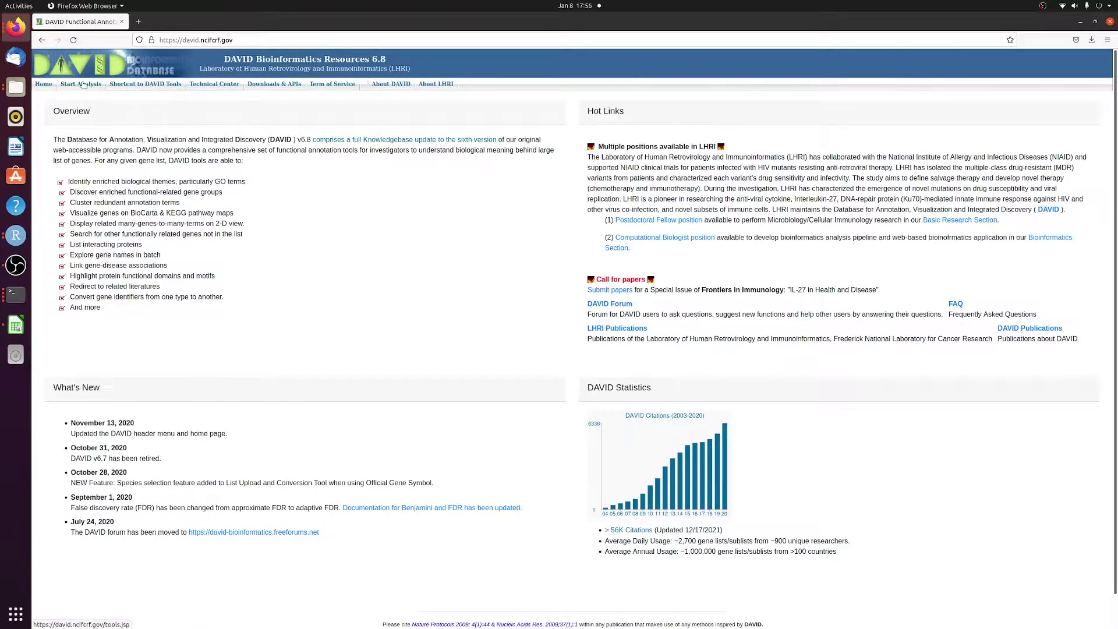
{"action": "left_click", "coordinate": [82, 85]}
- Zoom the Analysis Wizard page in and paste the ENSG gene IDs into the gene list box
{"action": "key", "text": "ctrl+plus"}
{"action": "key", "text": "ctrl+plus"}
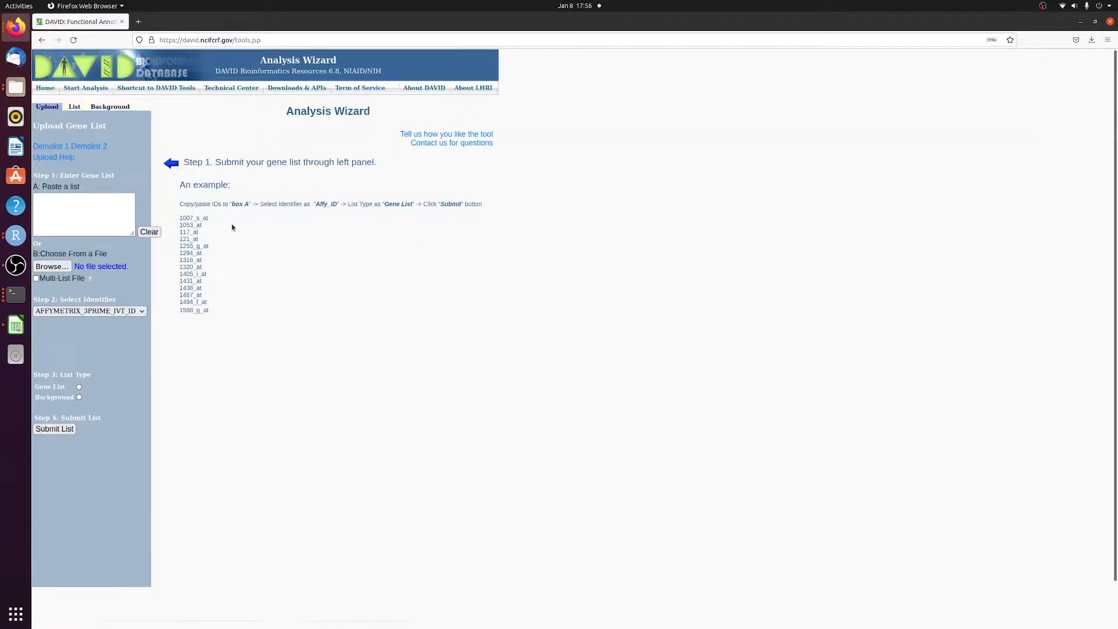
{"action": "key", "text": "ctrl+plus"}
{"action": "key", "text": "ctrl+plus"}
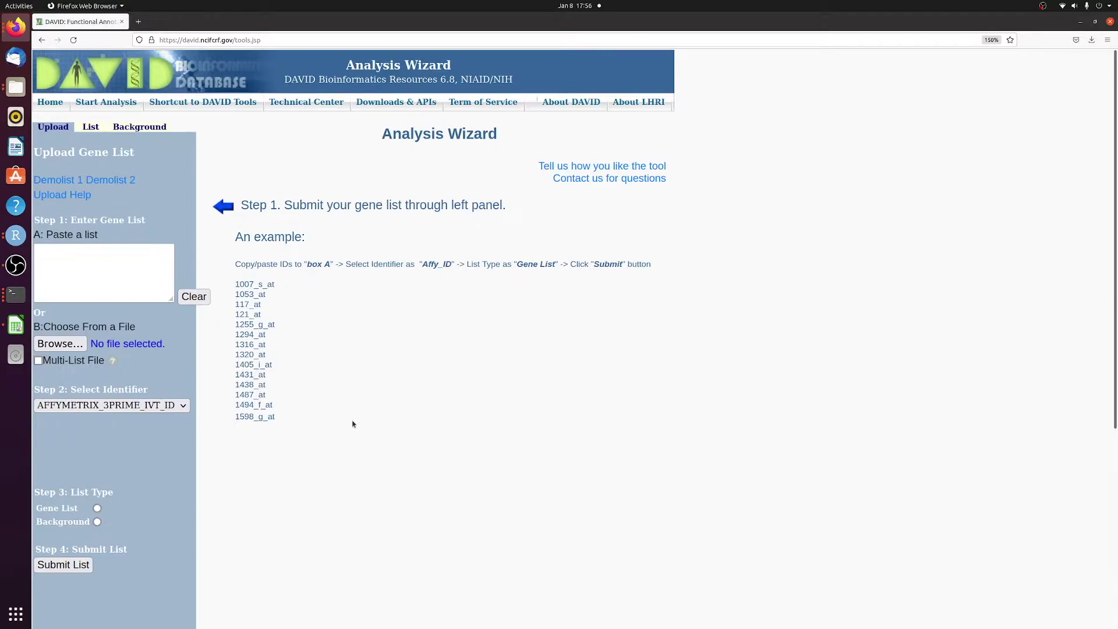
{"action": "key", "text": "ctrl+plus"}
{"action": "key", "text": "ctrl+plus"}
{"action": "key", "text": "ctrl+plus"}
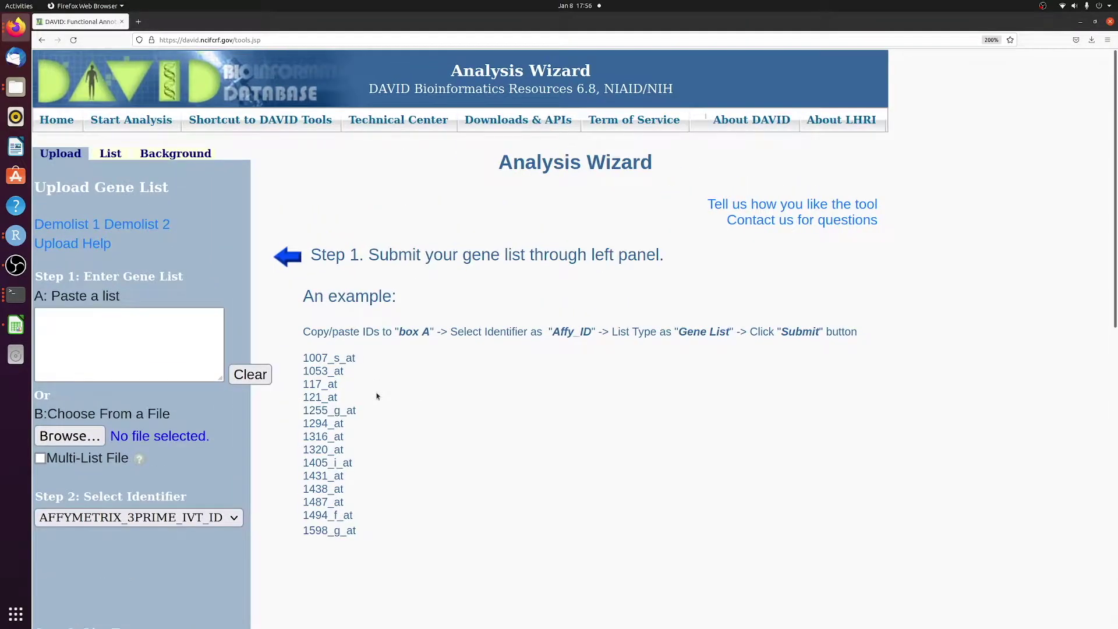
{"action": "left_click", "coordinate": [114, 324]}
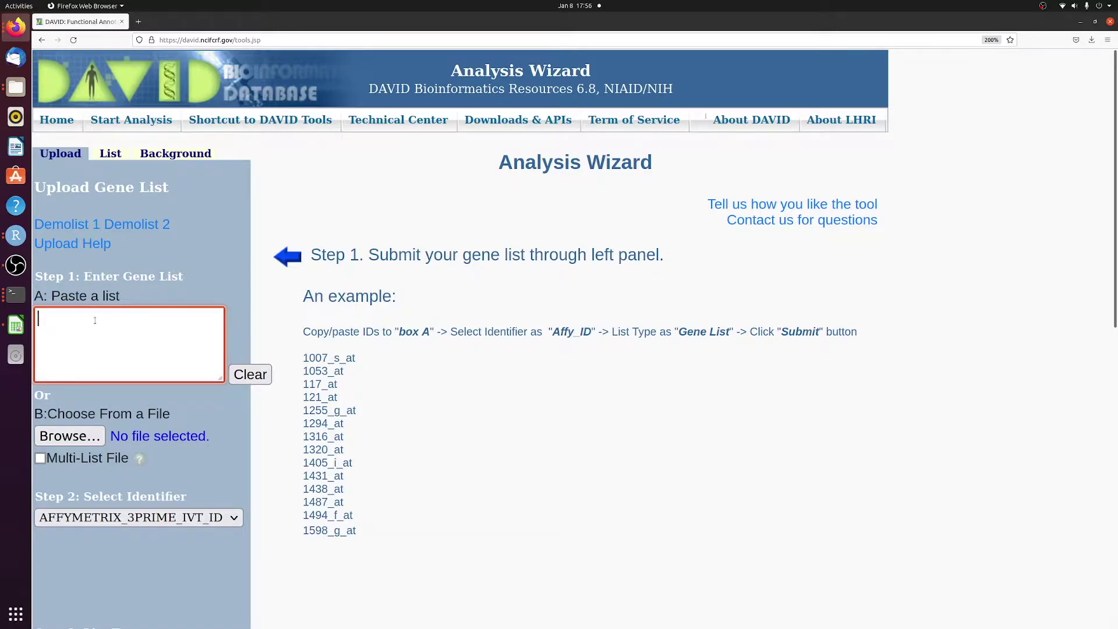
{"action": "key", "text": "ctrl+v"}
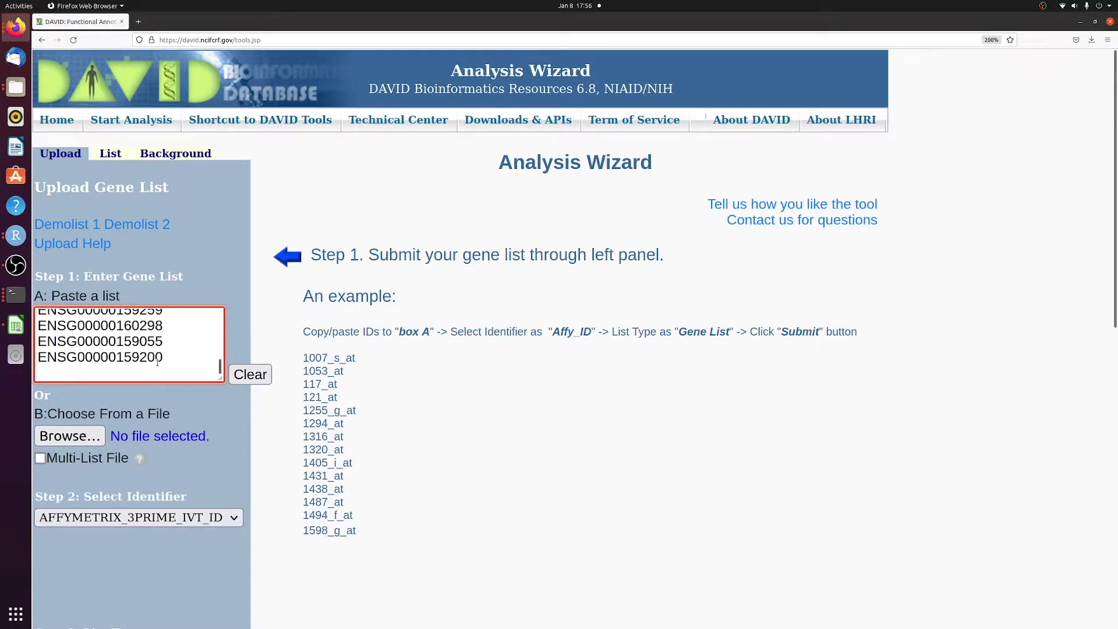
{"action": "scroll", "coordinate": [203, 474], "scroll_direction": "down", "scroll_amount": 4}
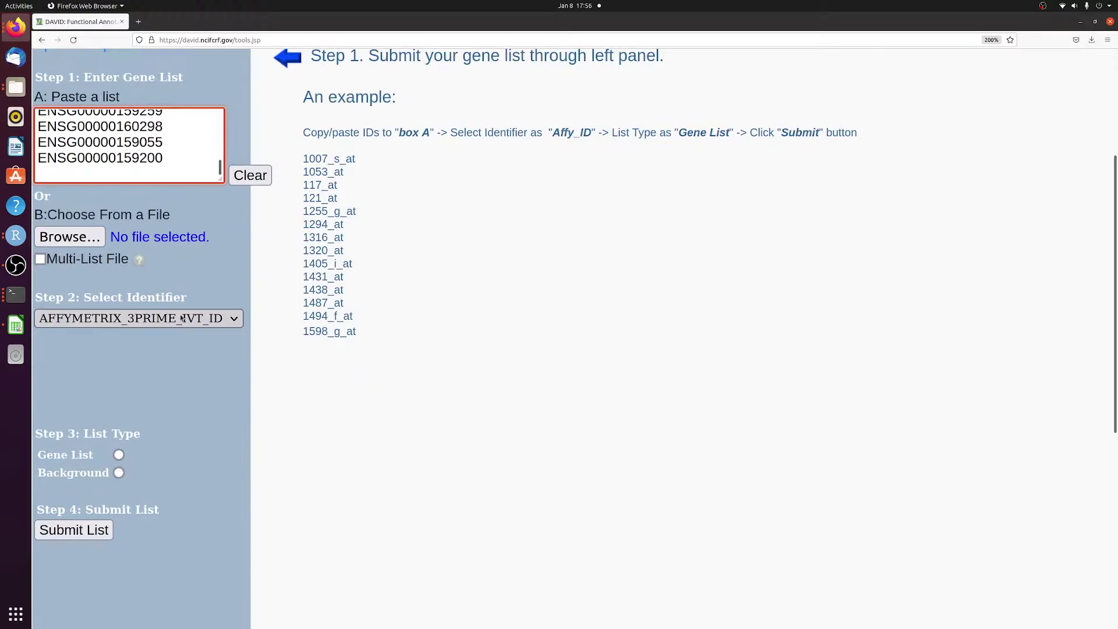
{"action": "left_click", "coordinate": [179, 322]}
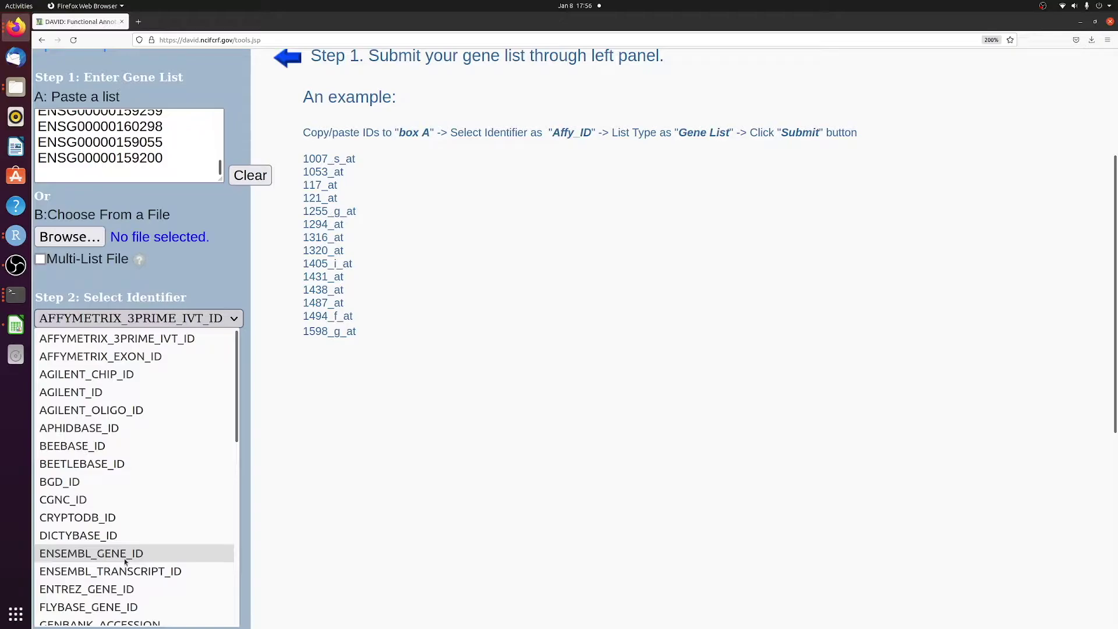
- Choose ENSEMBL_GENE_ID as the identifier type for the pasted IDs
{"action": "scroll", "coordinate": [125, 561], "scroll_direction": "down", "scroll_amount": 8}
{"action": "scroll", "coordinate": [126, 543], "scroll_direction": "up", "scroll_amount": 4}
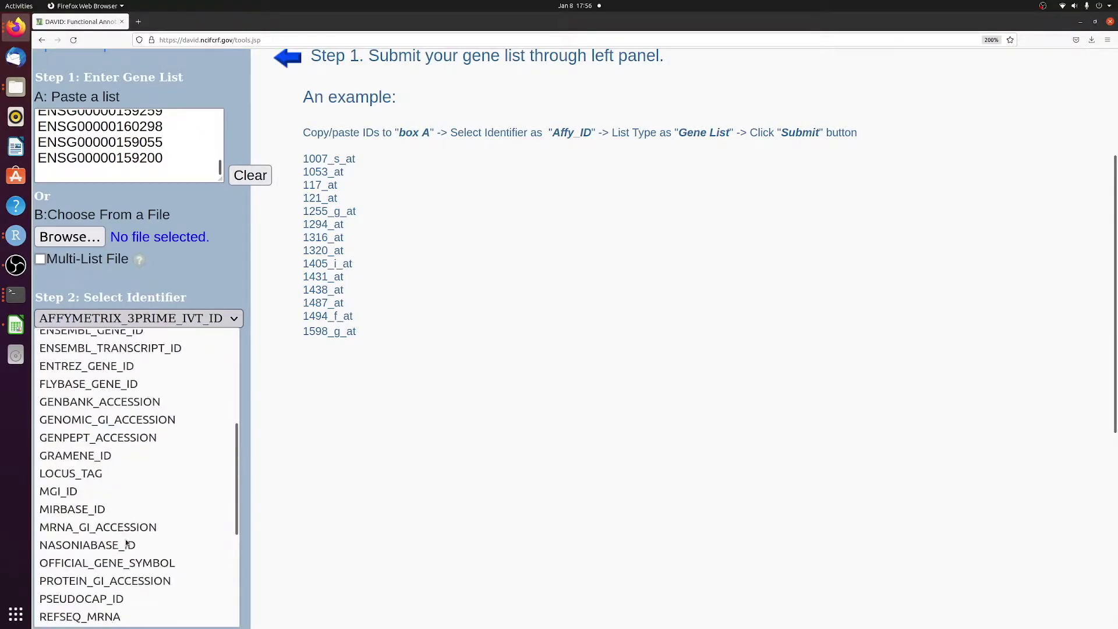
{"action": "scroll", "coordinate": [126, 544], "scroll_direction": "up", "scroll_amount": 4}
{"action": "scroll", "coordinate": [126, 543], "scroll_direction": "down", "scroll_amount": 8}
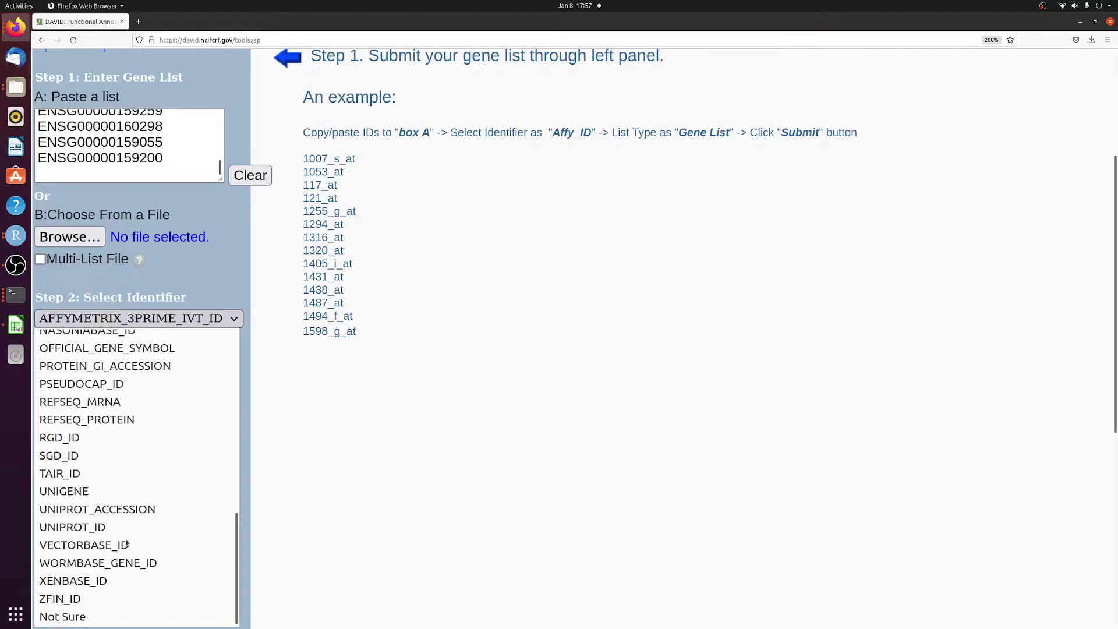
{"action": "scroll", "coordinate": [139, 510], "scroll_direction": "up", "scroll_amount": 4}
{"action": "scroll", "coordinate": [138, 511], "scroll_direction": "down", "scroll_amount": 4}
{"action": "scroll", "coordinate": [141, 525], "scroll_direction": "up", "scroll_amount": 2}
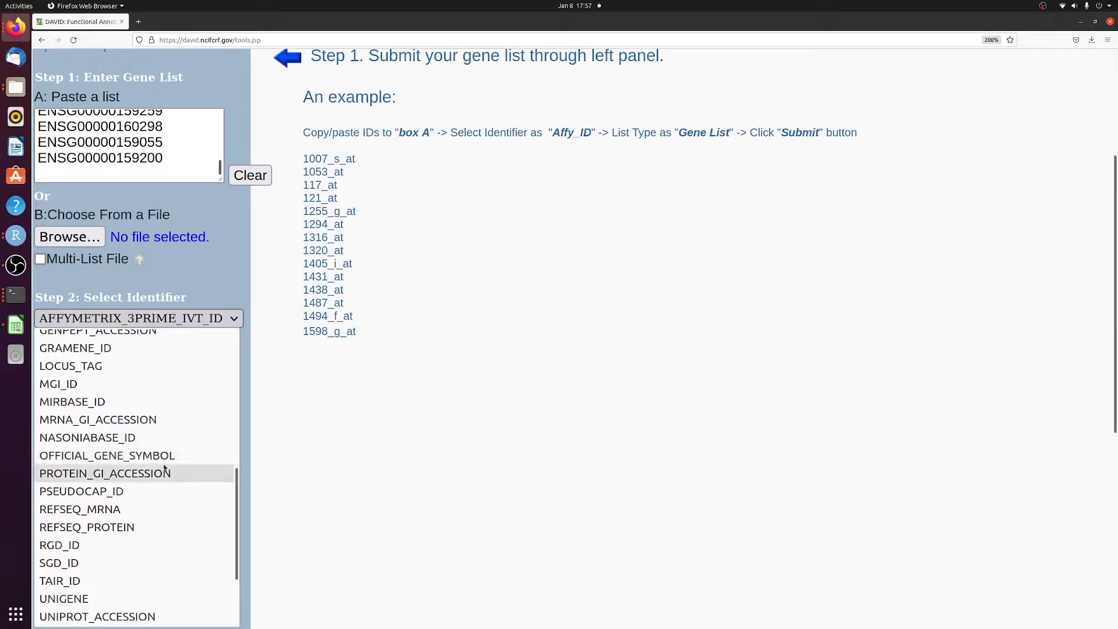
{"action": "scroll", "coordinate": [169, 459], "scroll_direction": "up", "scroll_amount": 4}
{"action": "scroll", "coordinate": [179, 516], "scroll_direction": "up", "scroll_amount": 2}
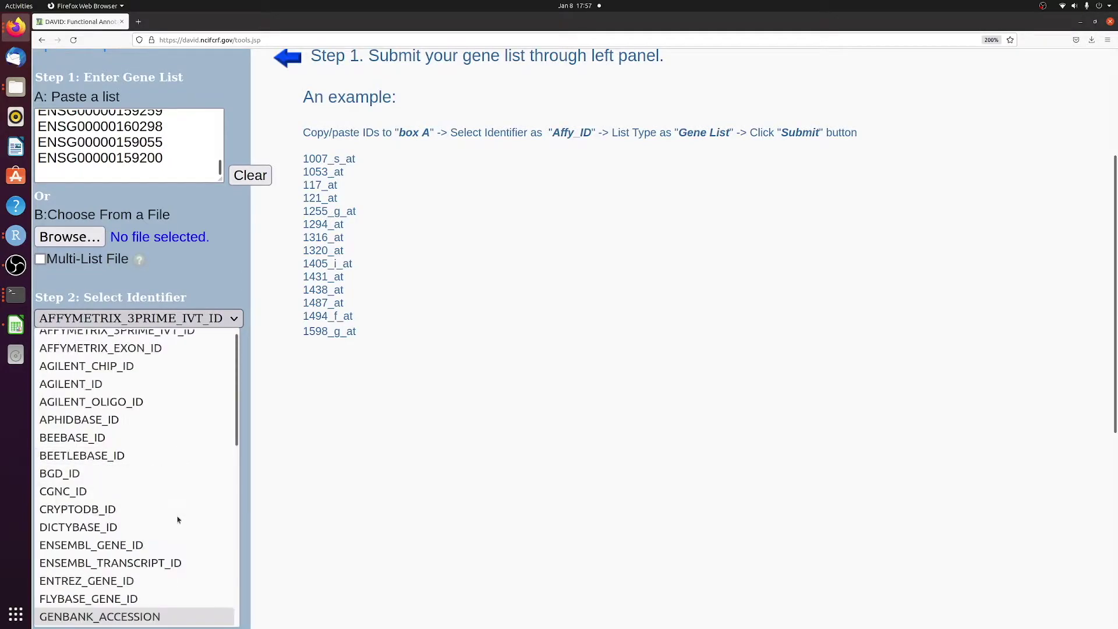
{"action": "scroll", "coordinate": [180, 516], "scroll_direction": "down", "scroll_amount": 2}
{"action": "scroll", "coordinate": [175, 501], "scroll_direction": "up", "scroll_amount": 2}
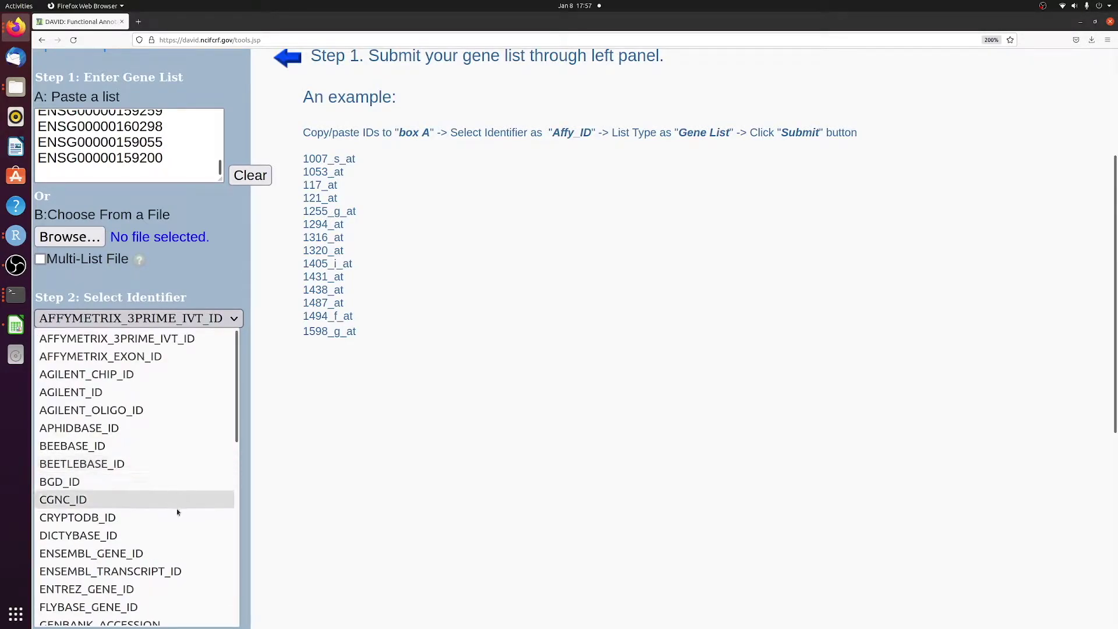
{"action": "left_click", "coordinate": [176, 552]}
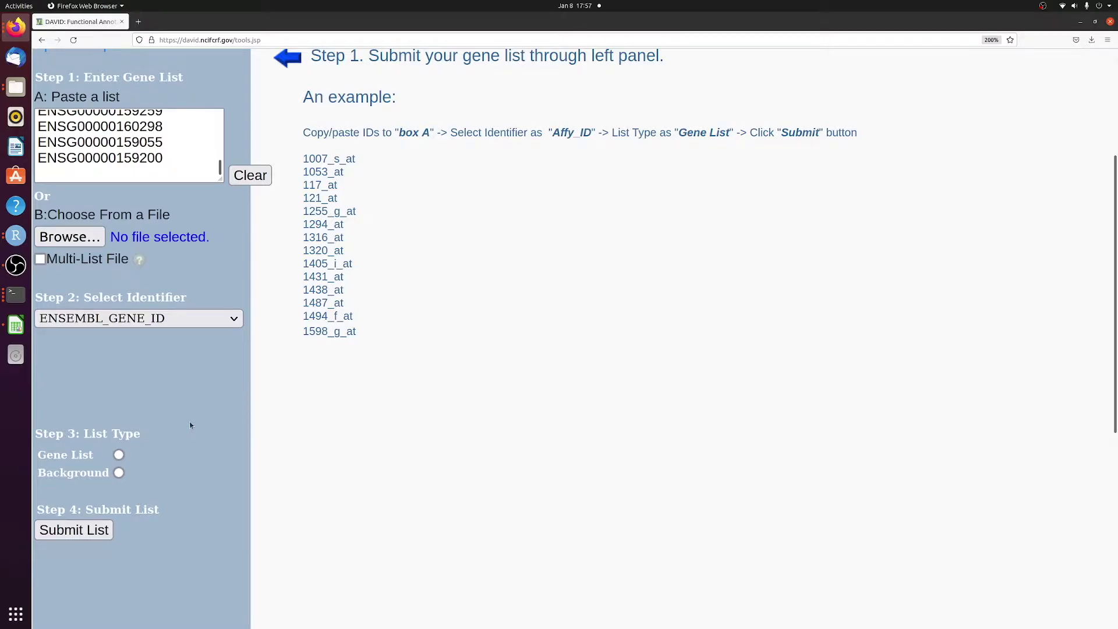
- Submit the IDs as a Gene List to create List_1 with the Homo sapiens (1427) background
{"action": "left_click", "coordinate": [119, 455]}
{"action": "left_click", "coordinate": [74, 529]}
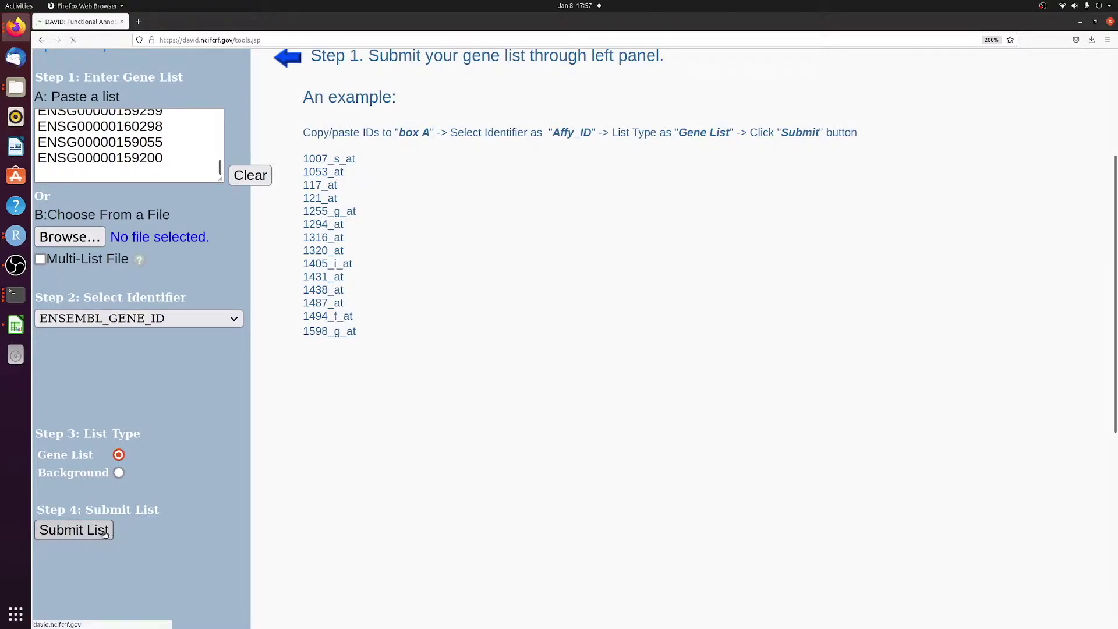
{"action": "left_click", "coordinate": [138, 284]}
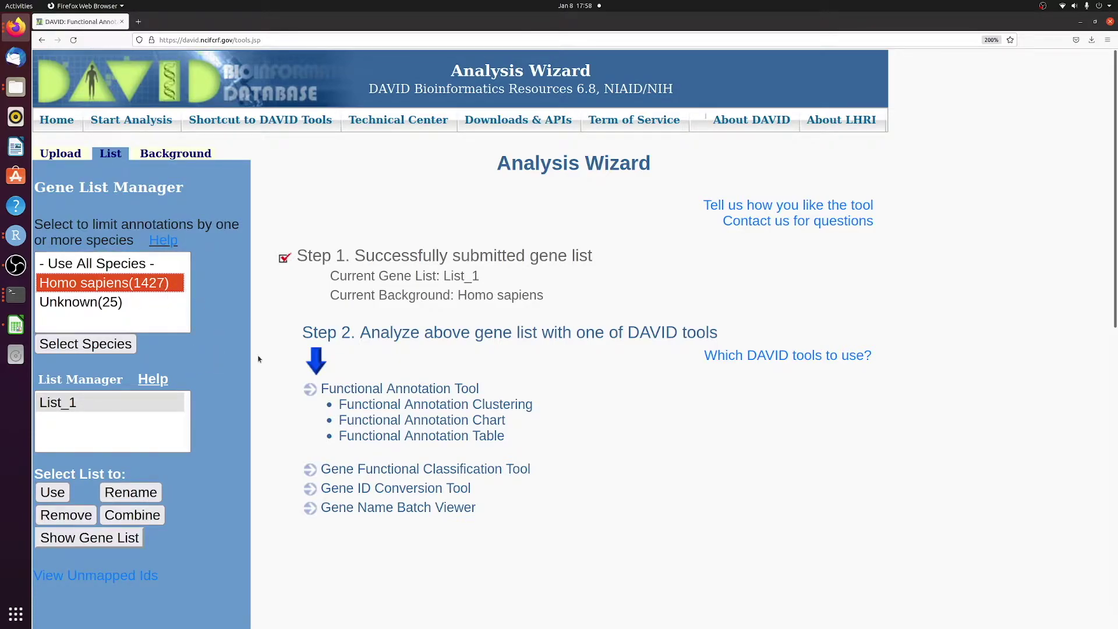
{"action": "left_click", "coordinate": [428, 389]}
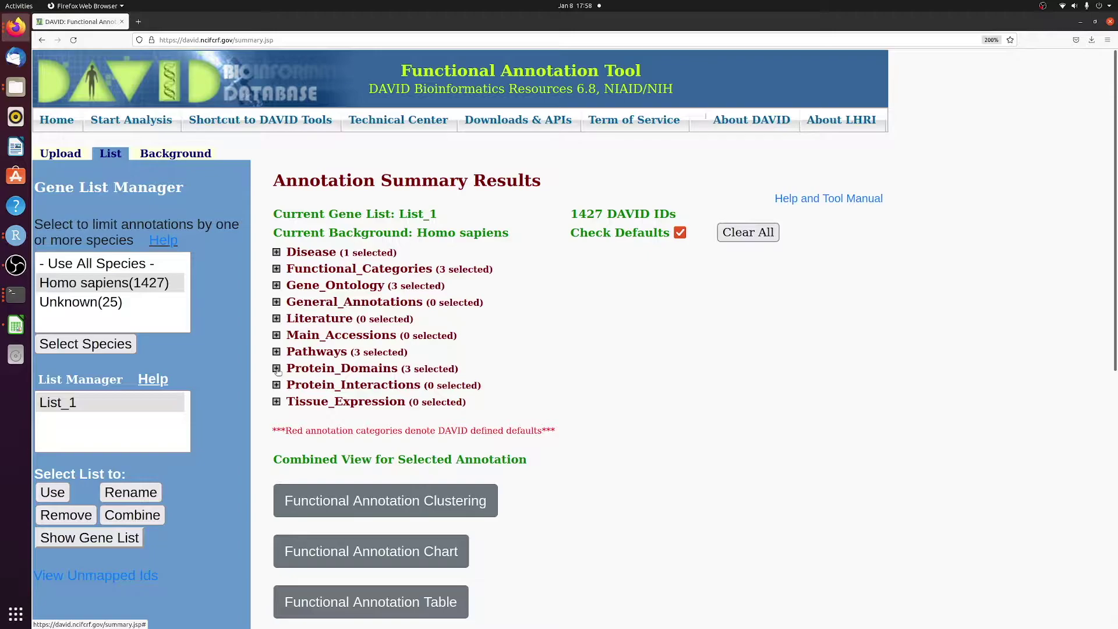
- Deselect INTERPRO, PIR_SUPERFAMILY and SMART under Protein_Domains
{"action": "left_click", "coordinate": [277, 368]}
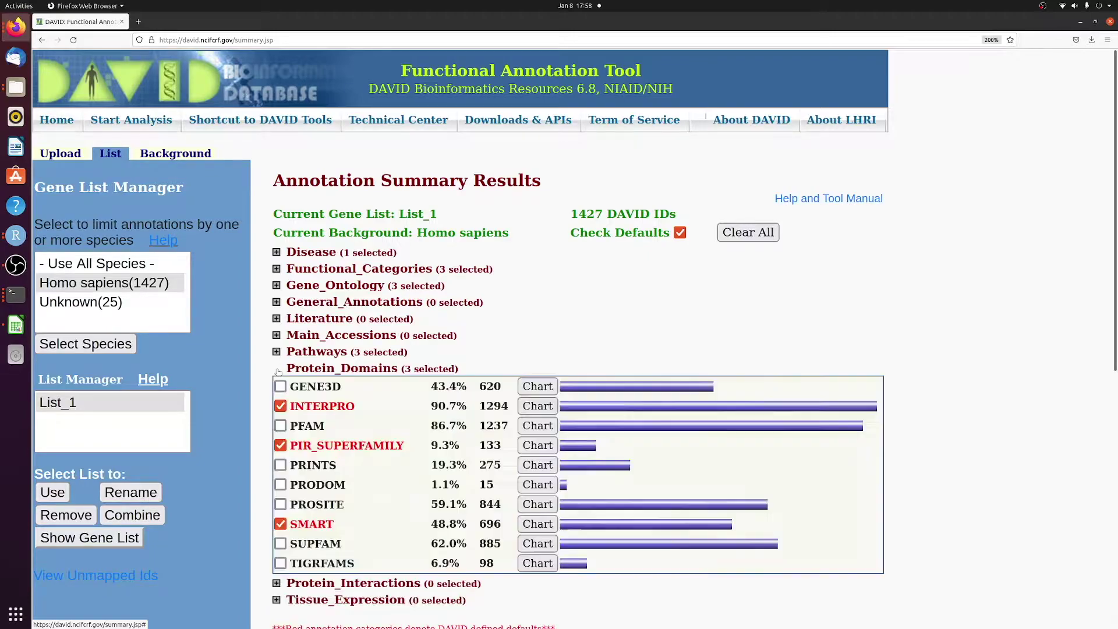
{"action": "left_click", "coordinate": [280, 406]}
{"action": "left_click", "coordinate": [280, 445]}
{"action": "left_click", "coordinate": [280, 523]}
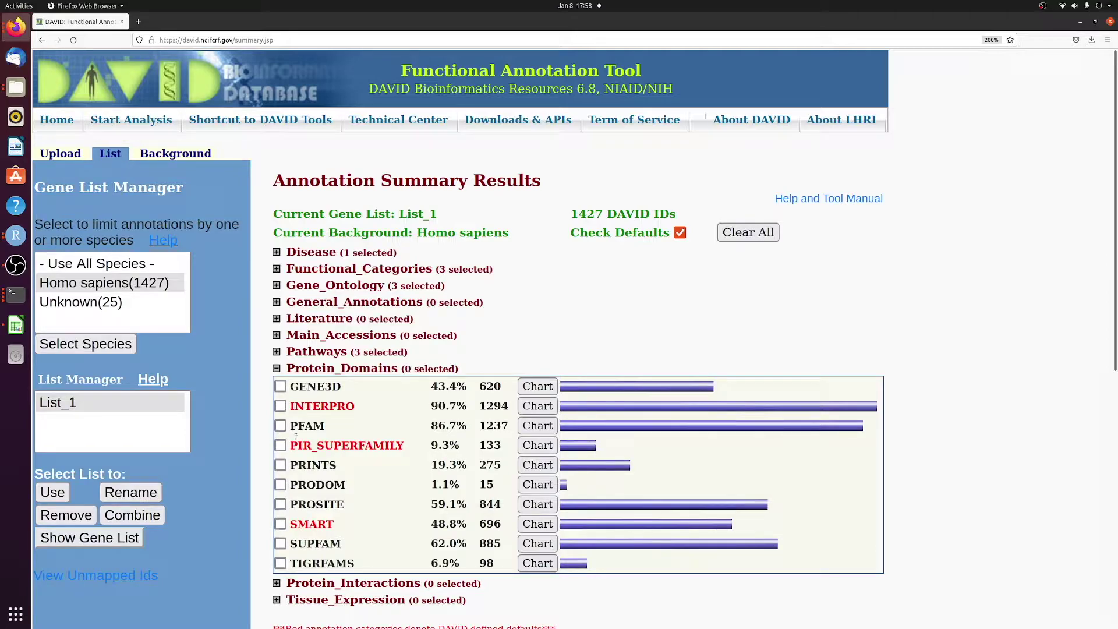
{"action": "left_click", "coordinate": [277, 368]}
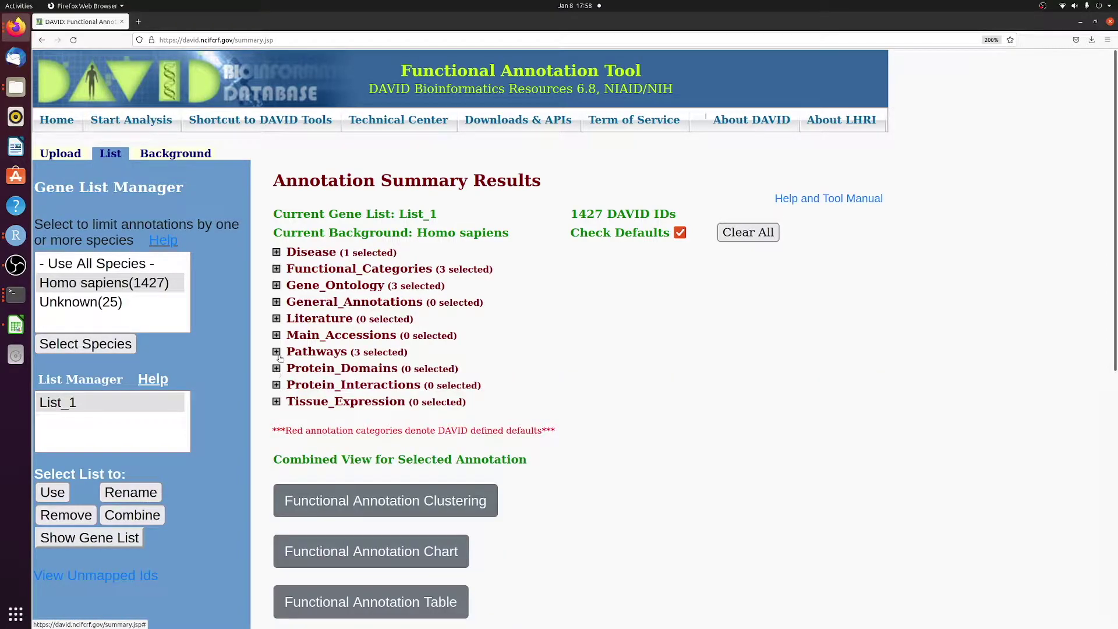
- Review the selected databases in the Pathways and Gene_Ontology sections, leaving them unchanged
{"action": "left_click", "coordinate": [277, 352]}
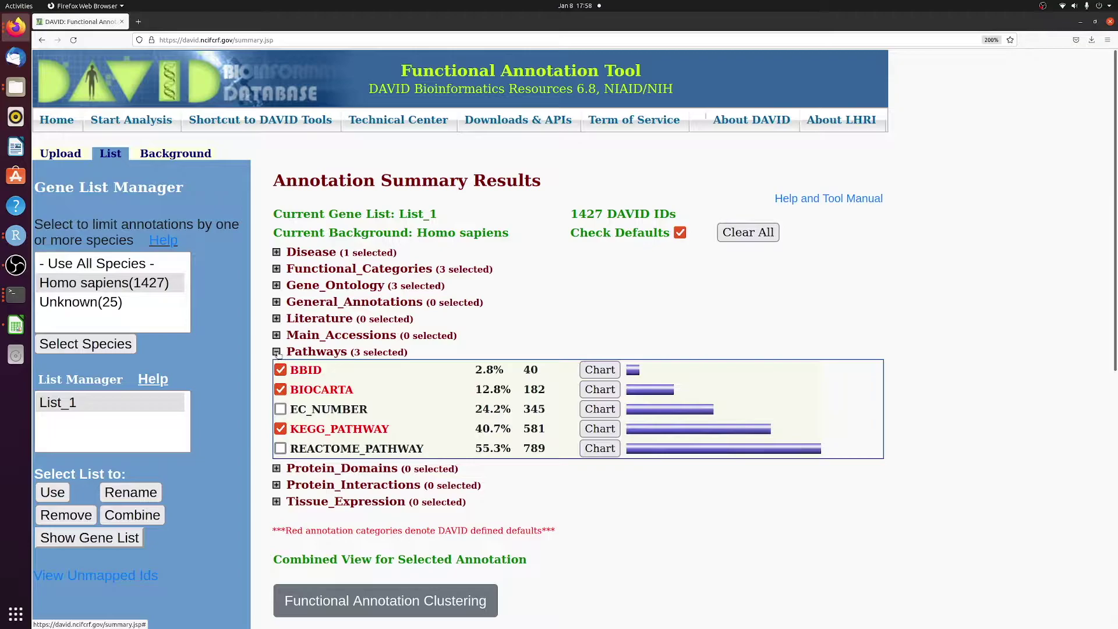
{"action": "left_click", "coordinate": [277, 352]}
{"action": "left_click", "coordinate": [276, 286]}
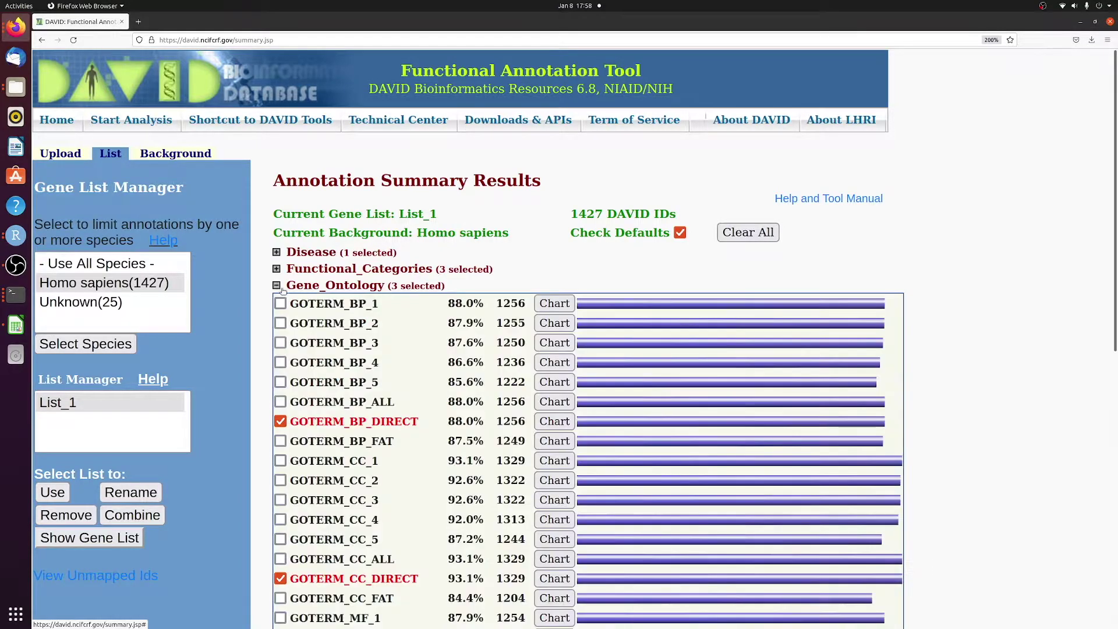
{"action": "scroll", "coordinate": [383, 357], "scroll_direction": "down", "scroll_amount": 3}
{"action": "scroll", "coordinate": [370, 402], "scroll_direction": "up", "scroll_amount": 2}
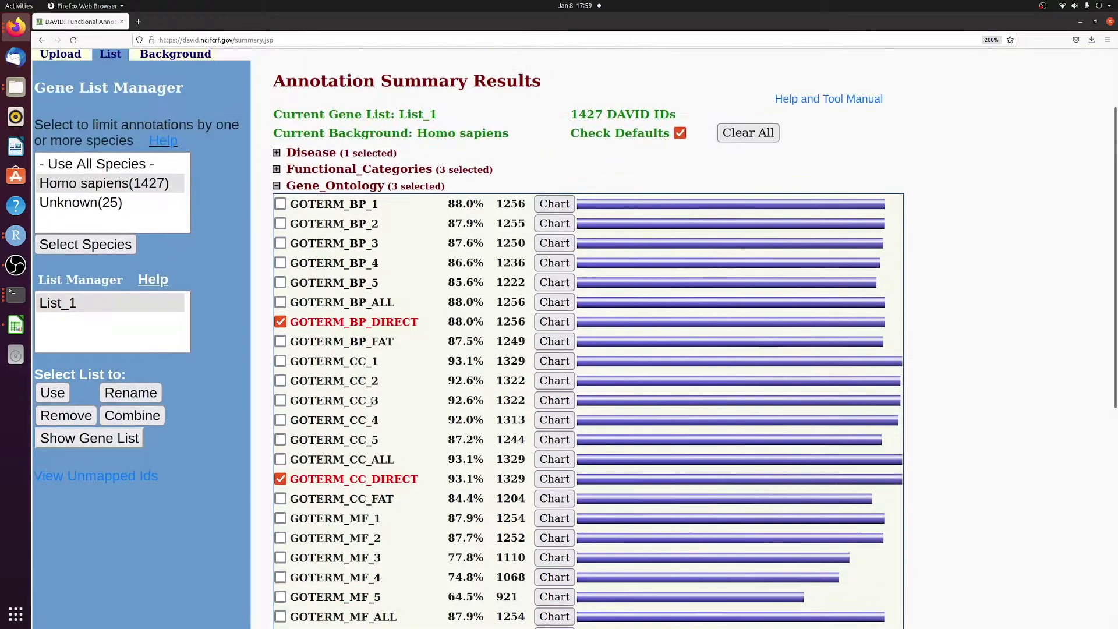
{"action": "left_click", "coordinate": [277, 186]}
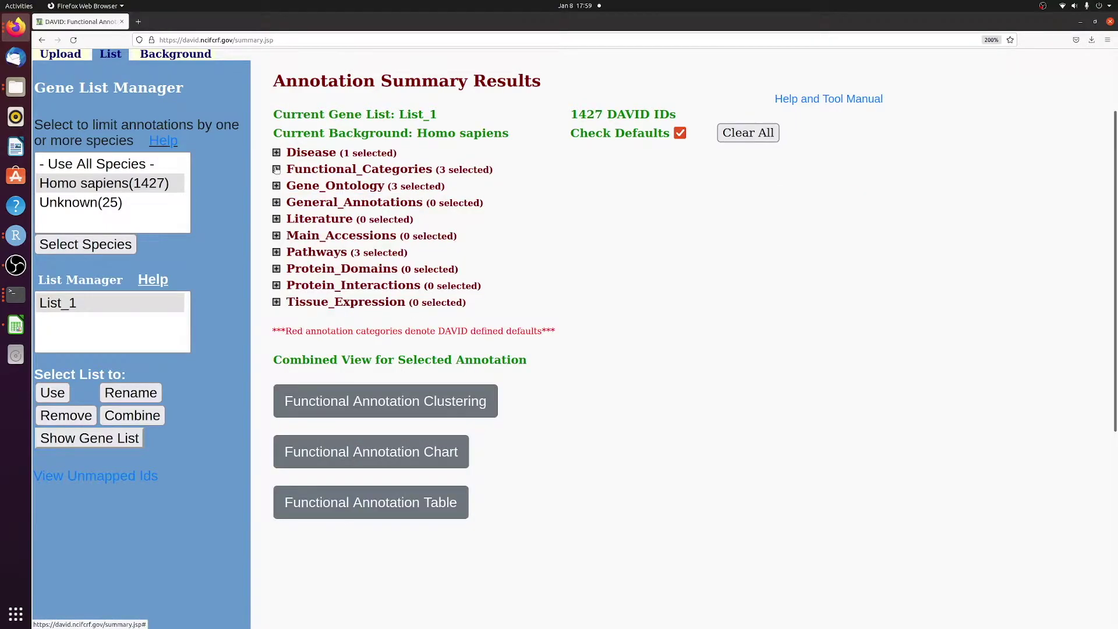
- Deselect COG_ONTOLOGY, UP_KEYWORDS and UP_SEQ_FEATURE under Functional_Categories
{"action": "left_click", "coordinate": [277, 168]}
{"action": "left_click", "coordinate": [280, 186]}
{"action": "left_click", "coordinate": [280, 246]}
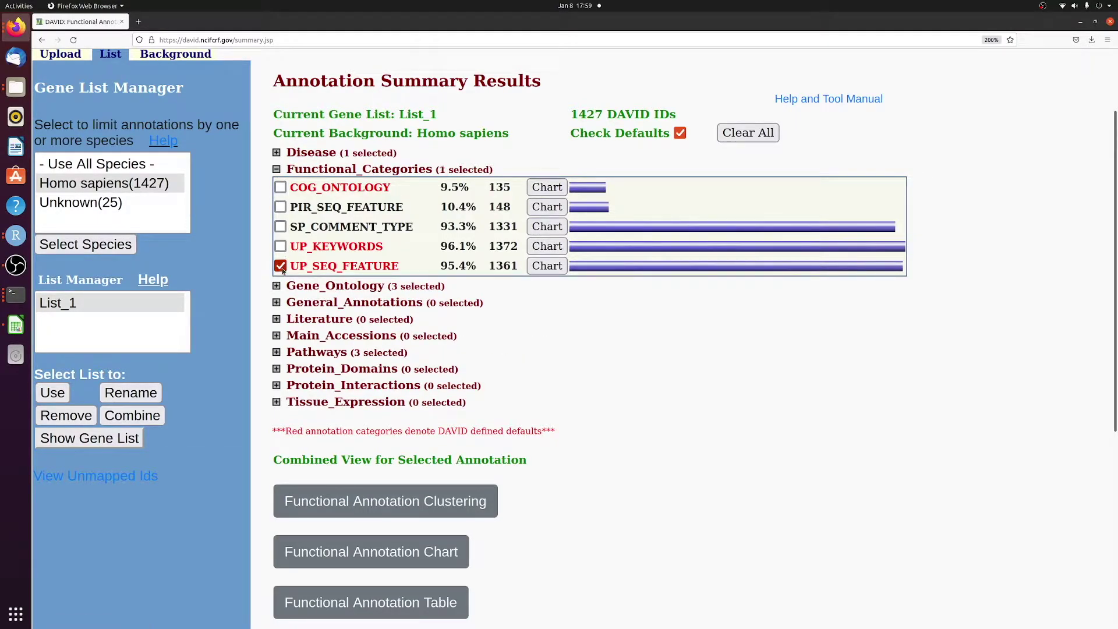
{"action": "left_click", "coordinate": [280, 265]}
{"action": "left_click", "coordinate": [277, 169]}
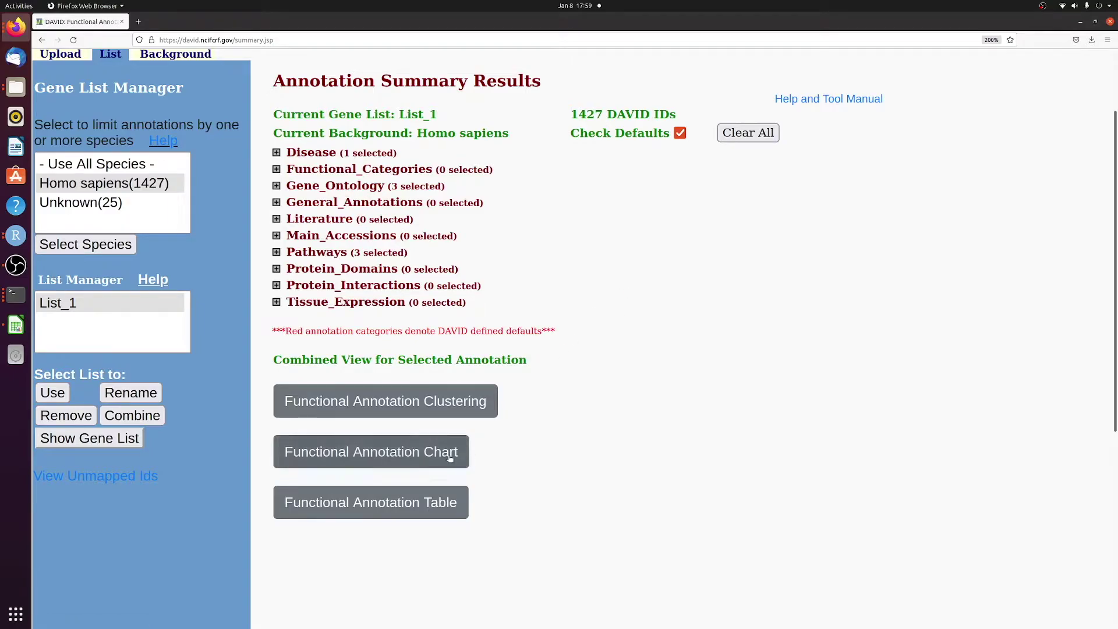
- View List_1's maximized Functional Annotation Chart of 549 records, then return to deseq_results.csv
{"action": "left_click", "coordinate": [350, 460]}
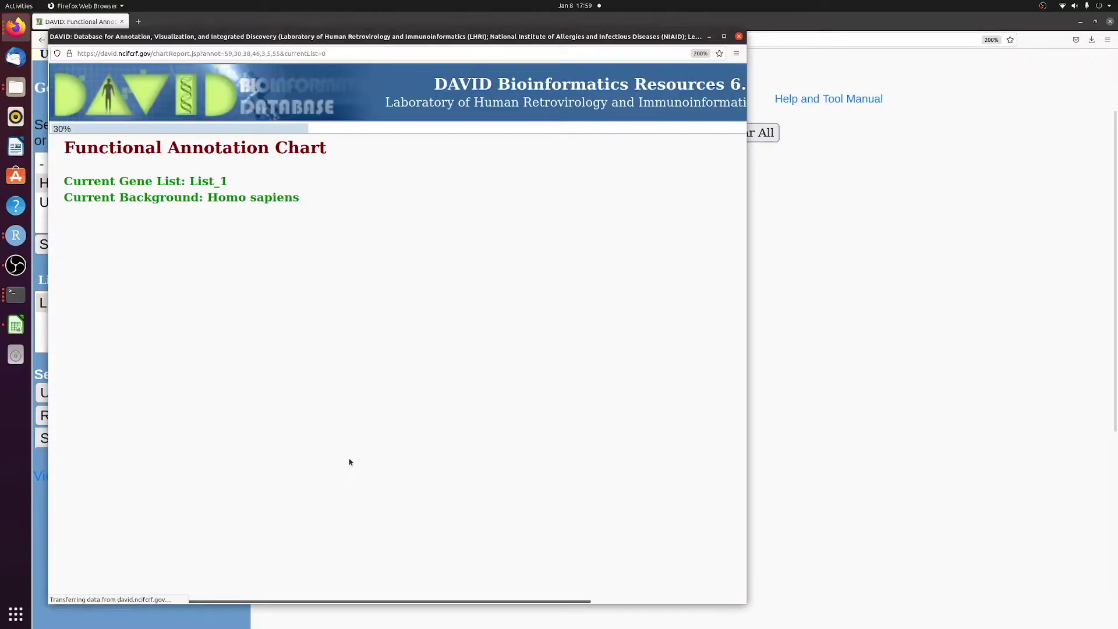
{"action": "key", "text": "super+Up"}
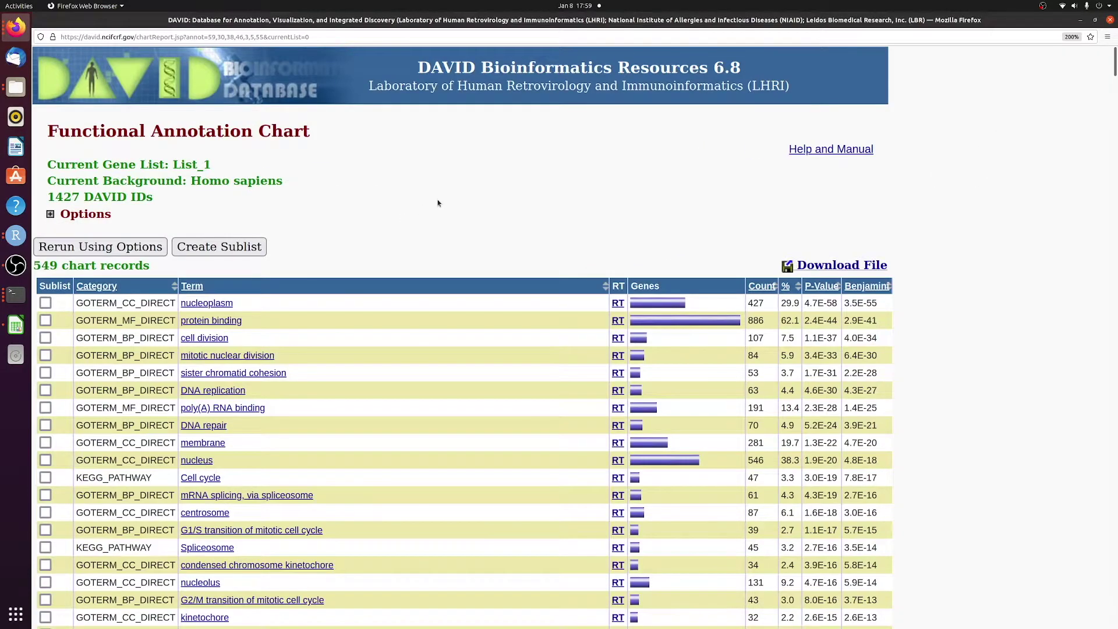
{"action": "scroll", "coordinate": [438, 199], "scroll_direction": "down", "scroll_amount": 2}
{"action": "scroll", "coordinate": [439, 203], "scroll_direction": "up", "scroll_amount": 2}
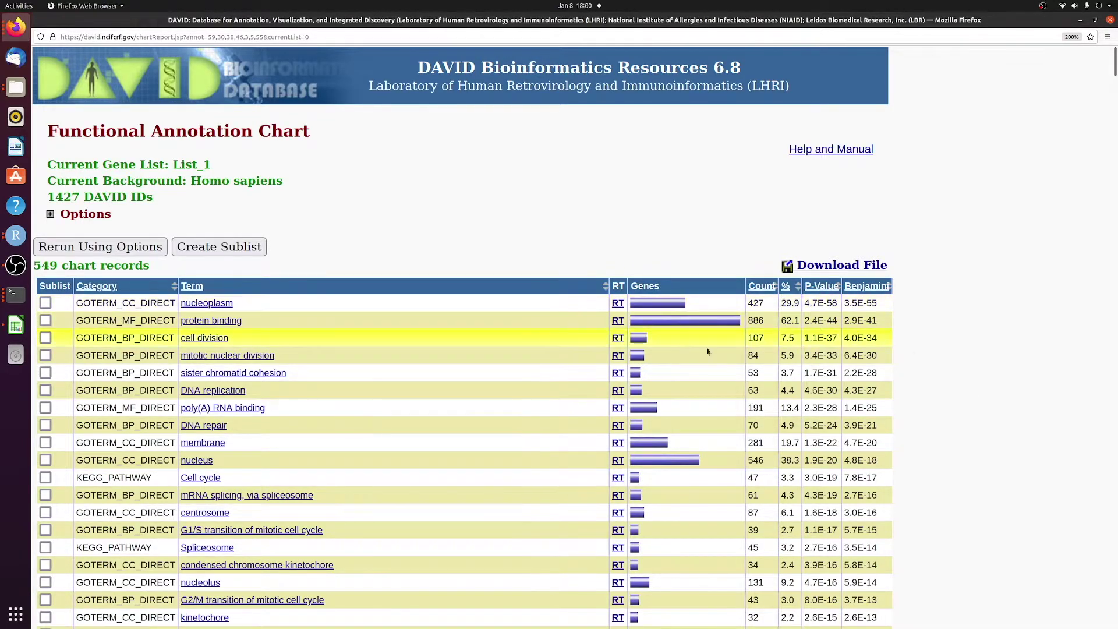
{"action": "left_click", "coordinate": [16, 325]}
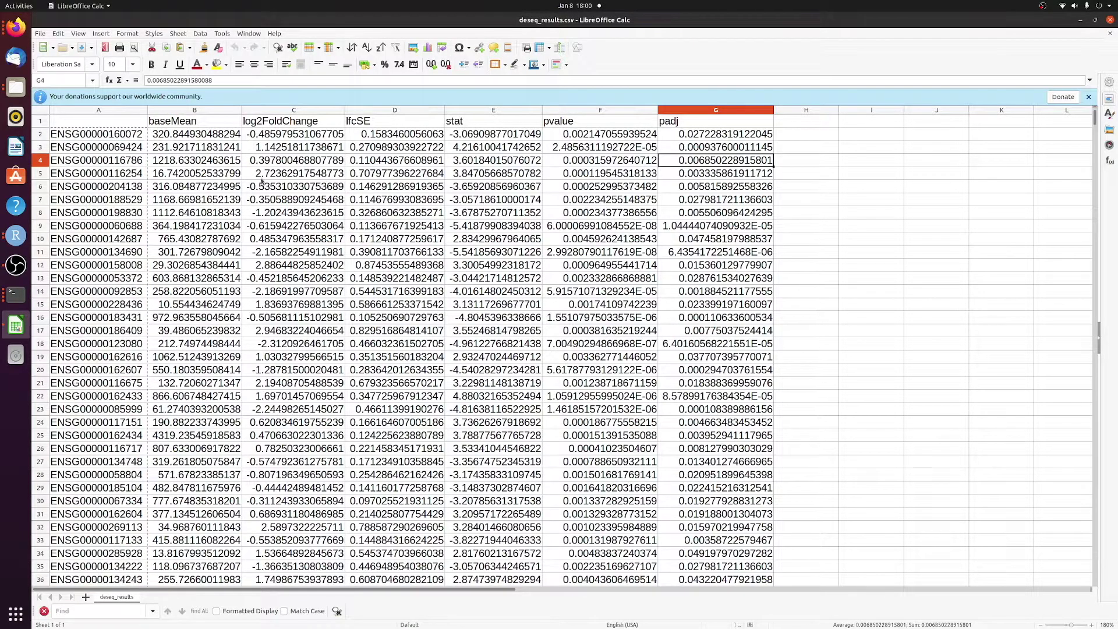
- Enable AutoFilter with headers and sort log2FoldChange in descending order
{"action": "left_click", "coordinate": [280, 185]}
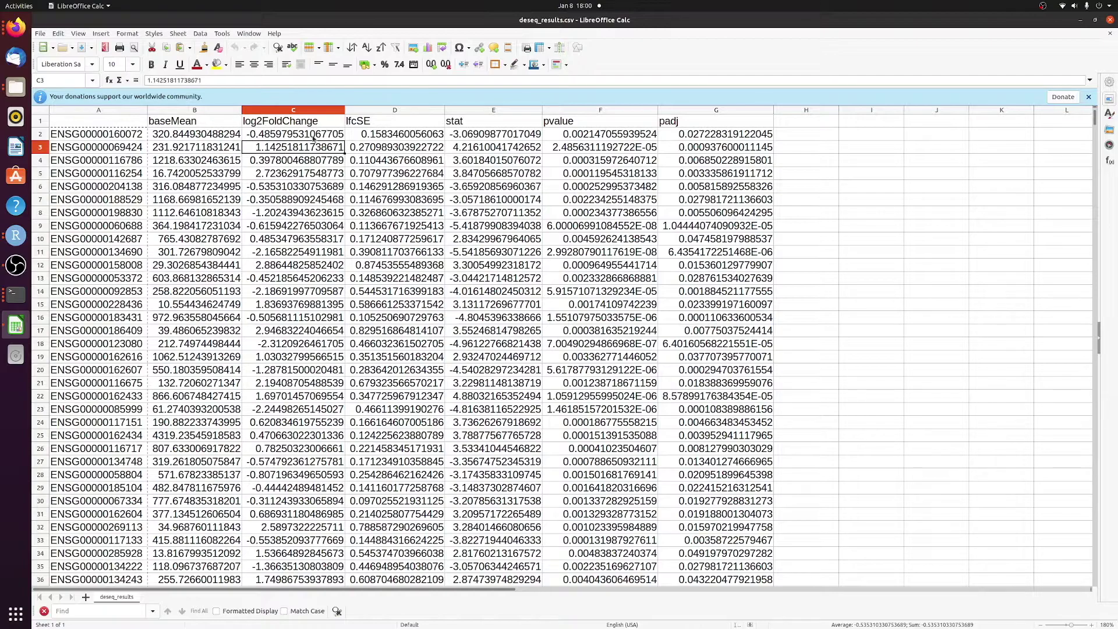
{"action": "left_click", "coordinate": [325, 123]}
{"action": "key", "text": "ctrl+shift+l"}
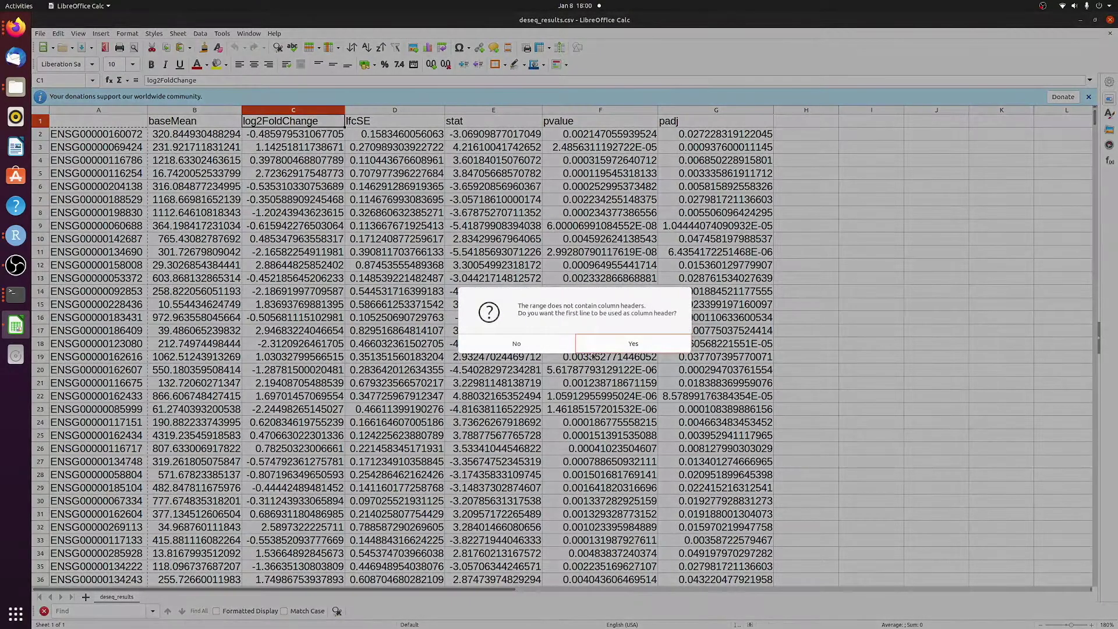
{"action": "left_click", "coordinate": [592, 346]}
{"action": "left_click", "coordinate": [340, 122]}
{"action": "left_click", "coordinate": [305, 143]}
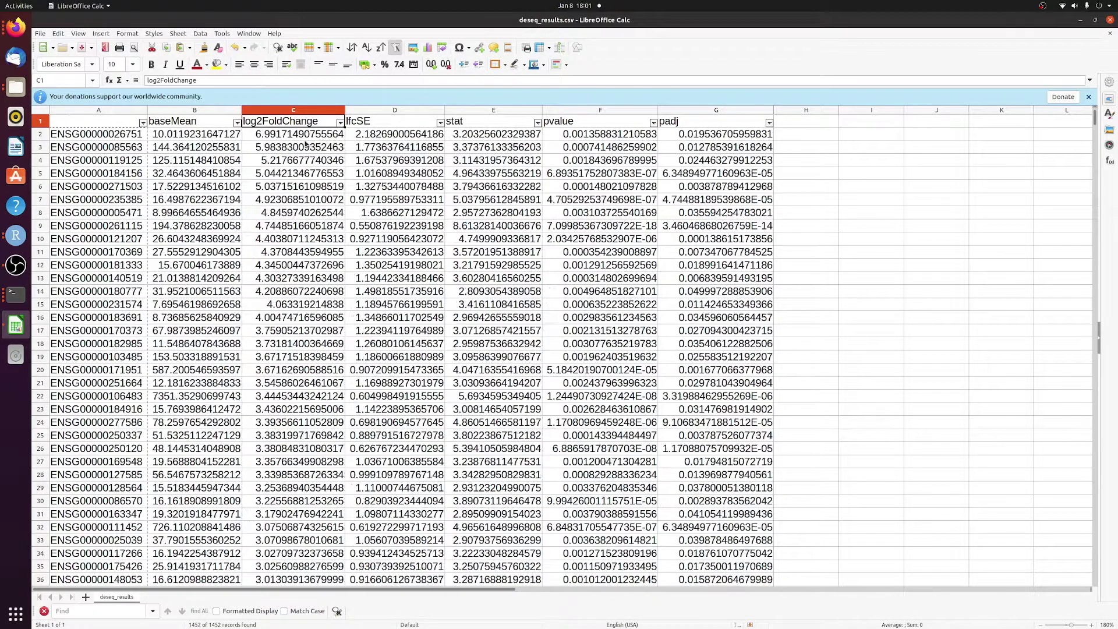
- Copy the top 268 gene IDs in A2:A269 and return to DAVID's gene list box
{"action": "left_click", "coordinate": [115, 136]}
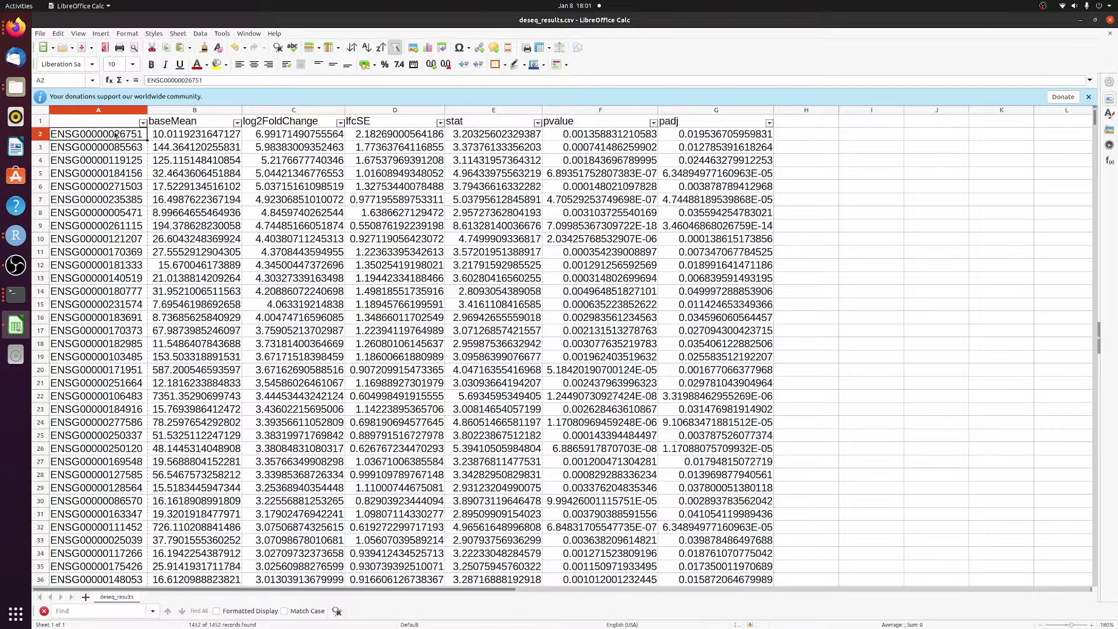
{"action": "scroll", "coordinate": [121, 357], "scroll_direction": "down", "scroll_amount": 15}
{"action": "scroll", "coordinate": [122, 357], "scroll_direction": "down", "scroll_amount": 20}
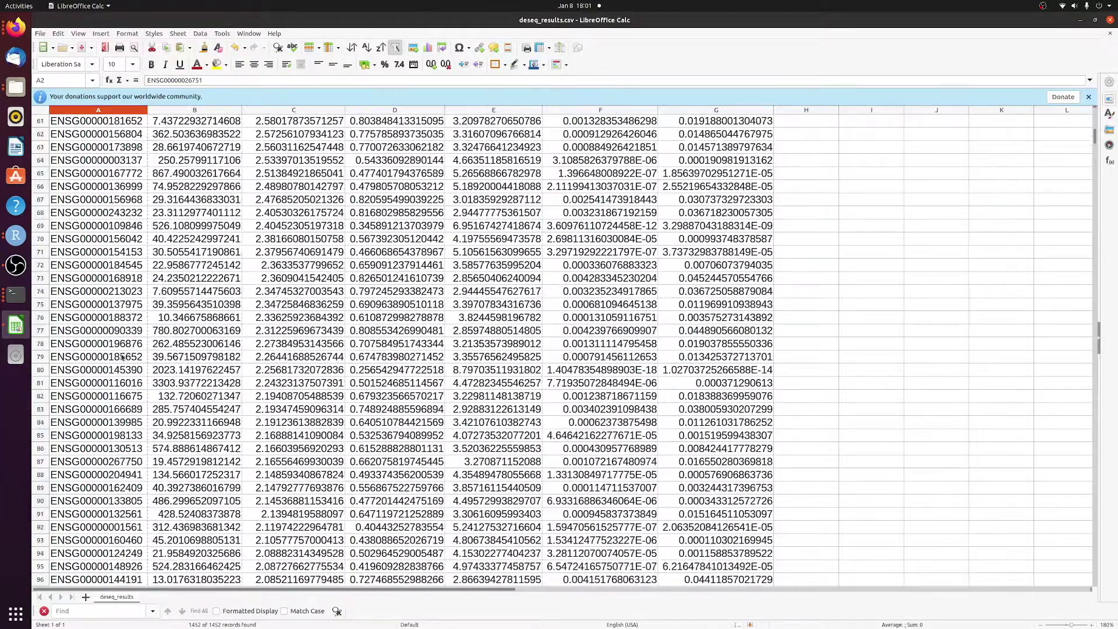
{"action": "scroll", "coordinate": [128, 438], "scroll_direction": "down", "scroll_amount": 20}
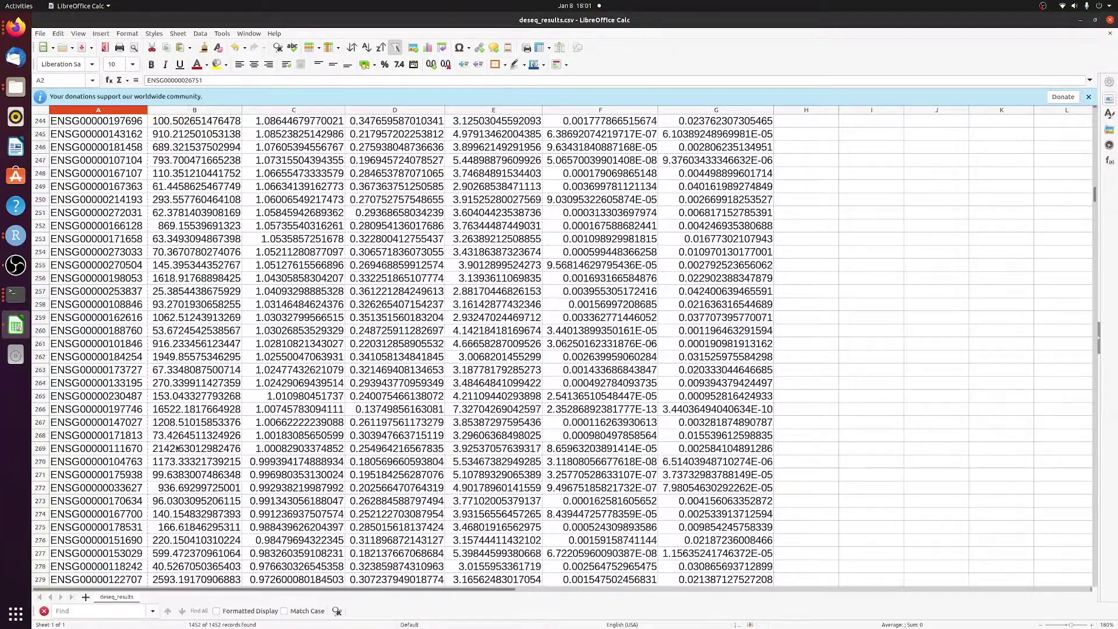
{"action": "left_click", "coordinate": [128, 449], "text": "shift"}
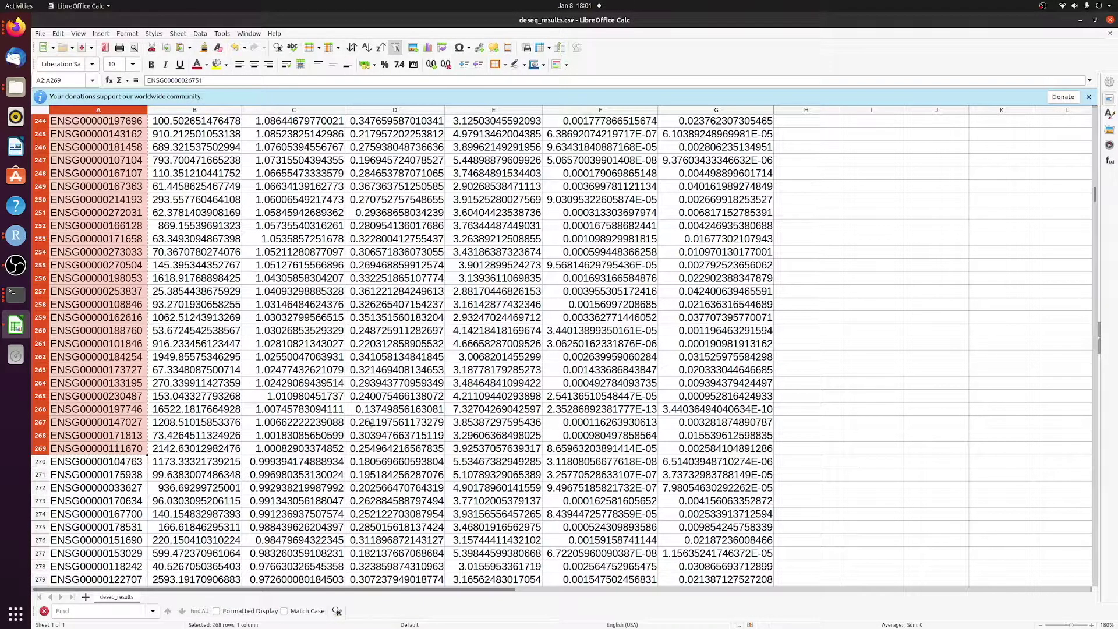
{"action": "key", "text": "alt+Tab"}
{"action": "scroll", "coordinate": [154, 192], "scroll_direction": "up", "scroll_amount": 1}
{"action": "scroll", "coordinate": [154, 192], "scroll_direction": "up", "scroll_amount": 2}
{"action": "left_click", "coordinate": [125, 349]}
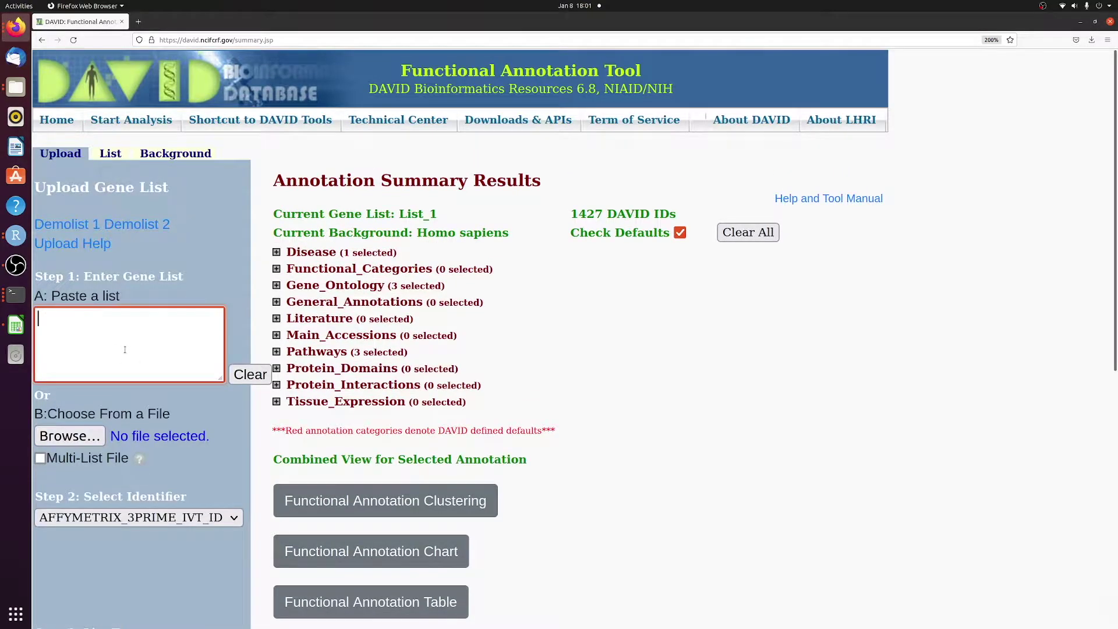
- Paste the copied IDs and submit them as an ENSEMBL_GENE_ID Gene List, creating List_2 (254 IDs)
{"action": "key", "text": "ctrl+v"}
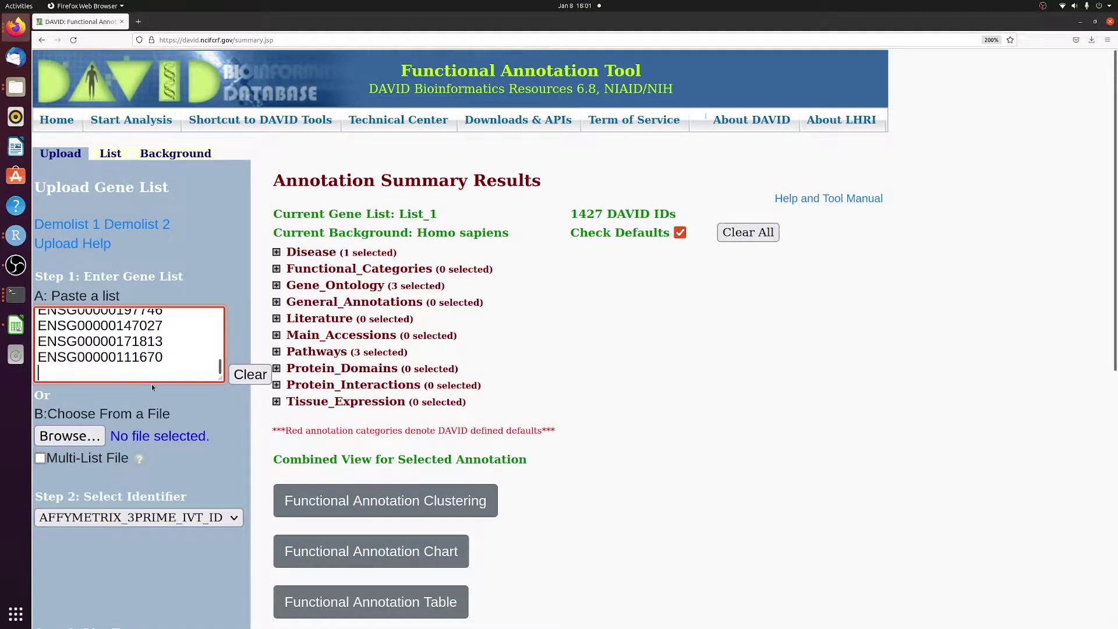
{"action": "left_click", "coordinate": [185, 516]}
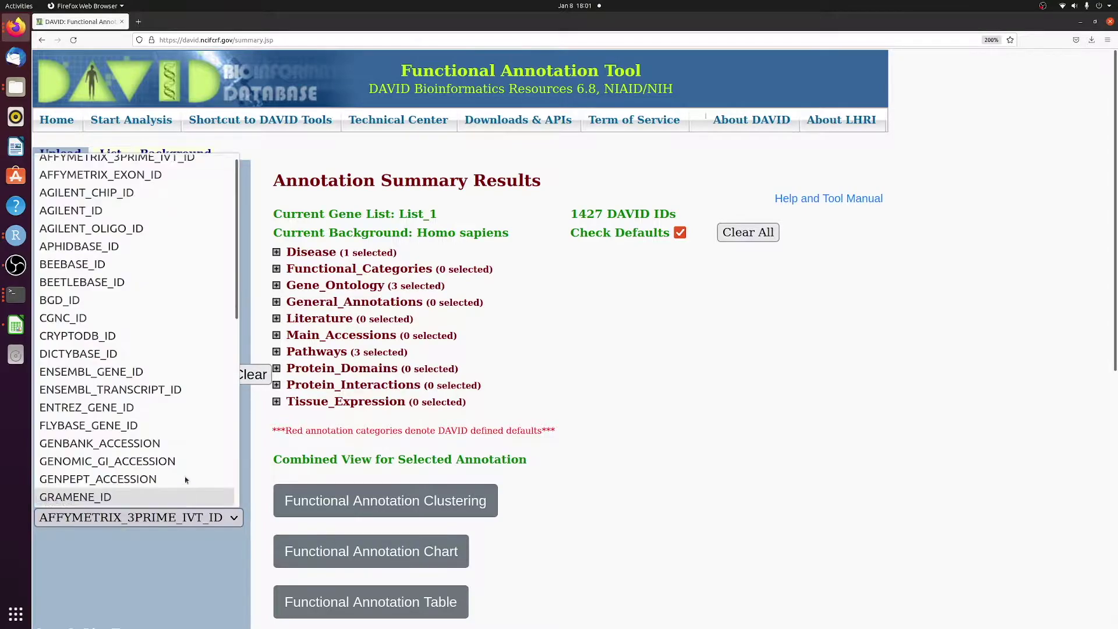
{"action": "left_click", "coordinate": [180, 375]}
{"action": "scroll", "coordinate": [232, 483], "scroll_direction": "down", "scroll_amount": 3}
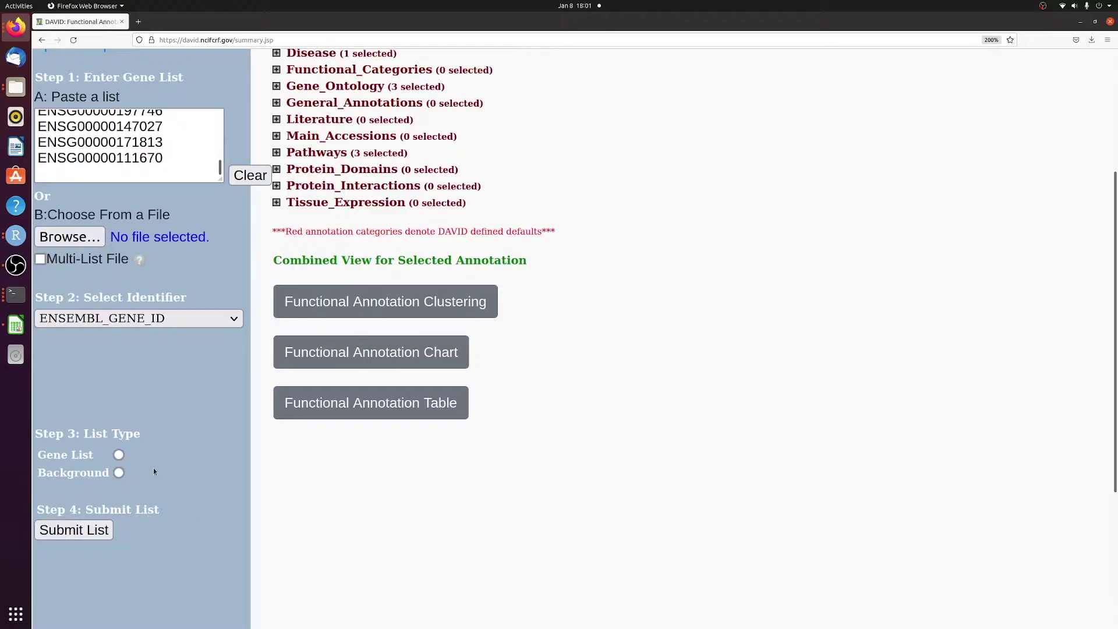
{"action": "left_click", "coordinate": [120, 456]}
{"action": "left_click", "coordinate": [95, 541]}
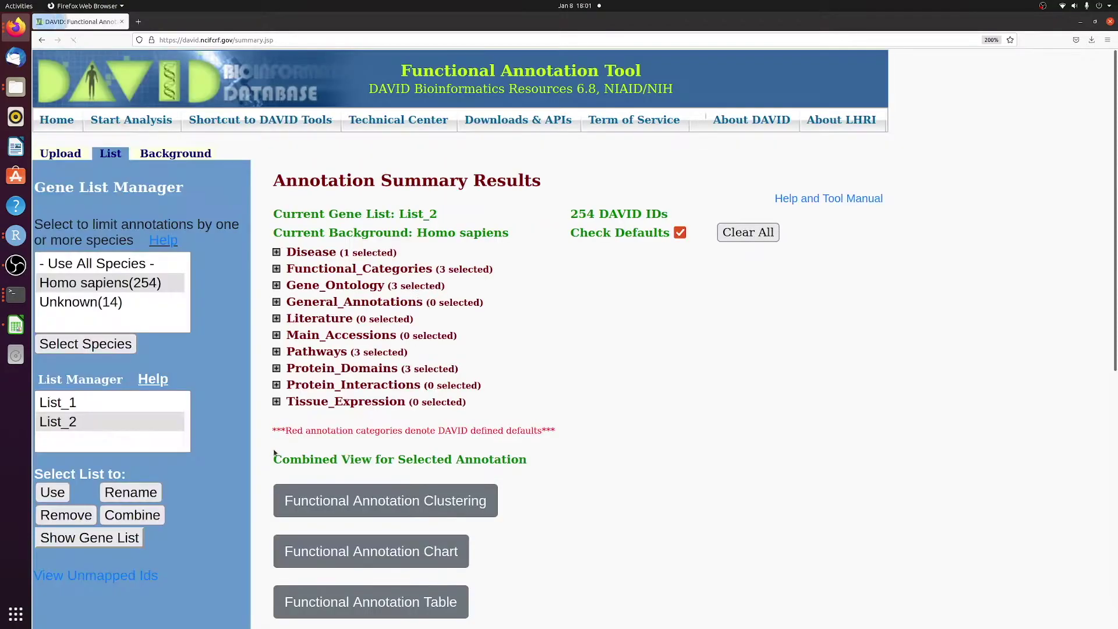
- Deselect INTERPRO, PIR_SUPERFAMILY and SMART under Protein_Domains for List_2
{"action": "left_click", "coordinate": [276, 368]}
{"action": "left_click", "coordinate": [280, 406]}
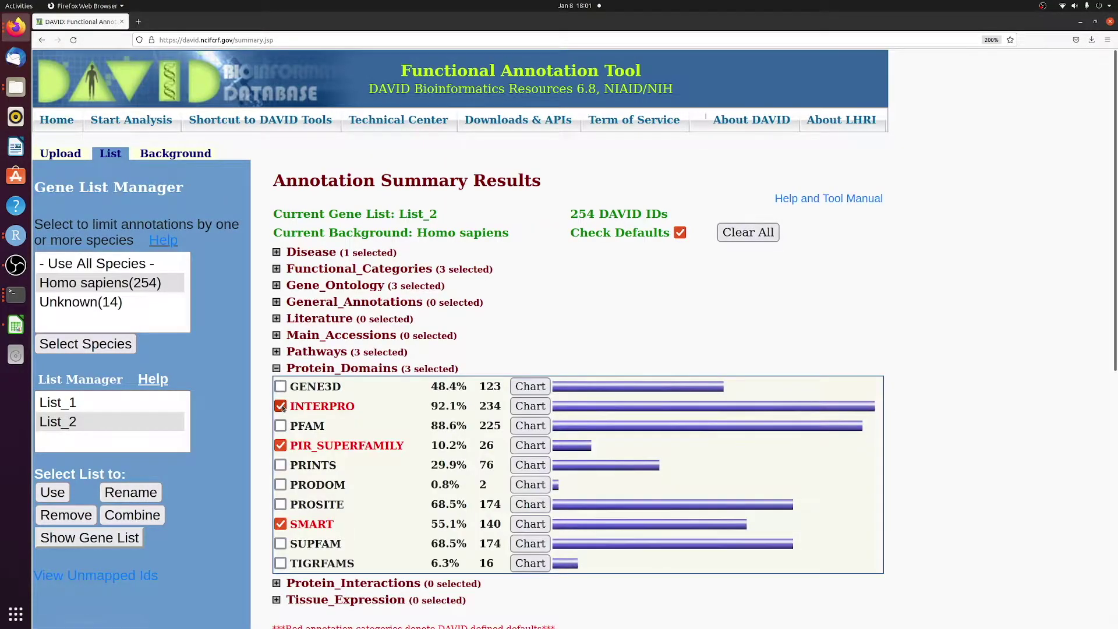
{"action": "left_click", "coordinate": [282, 446]}
{"action": "left_click", "coordinate": [280, 523]}
{"action": "left_click", "coordinate": [276, 368]}
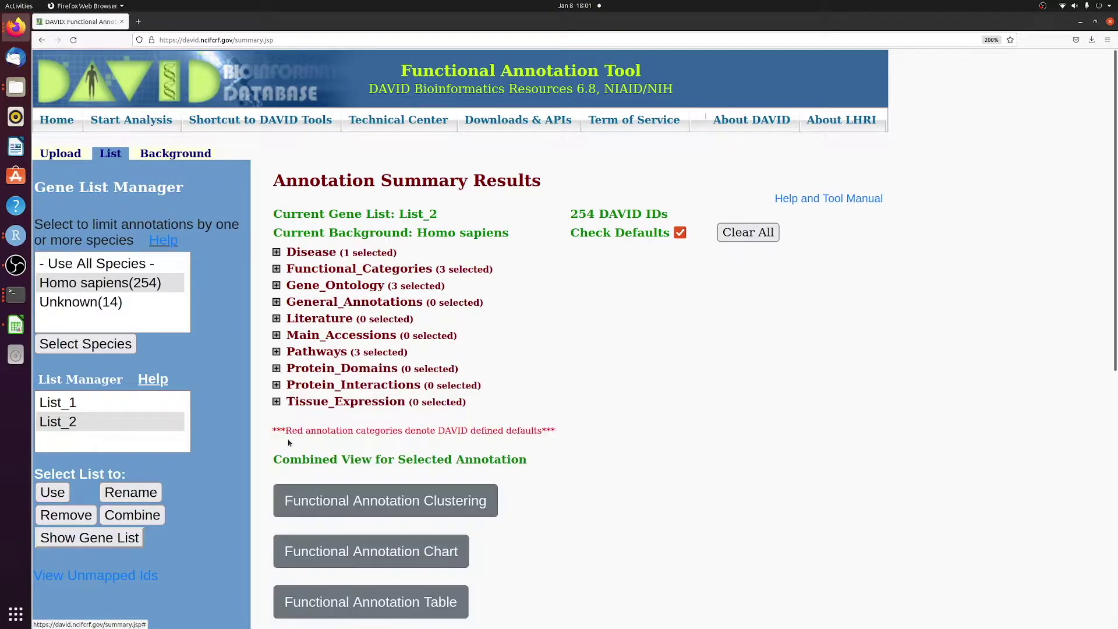
- Deselect COG_ONTOLOGY, UP_KEYWORDS and UP_SEQ_FEATURE, then view List_2's maximized 147-record chart
{"action": "left_click", "coordinate": [276, 269]}
{"action": "left_click", "coordinate": [280, 286]}
{"action": "left_click", "coordinate": [280, 346]}
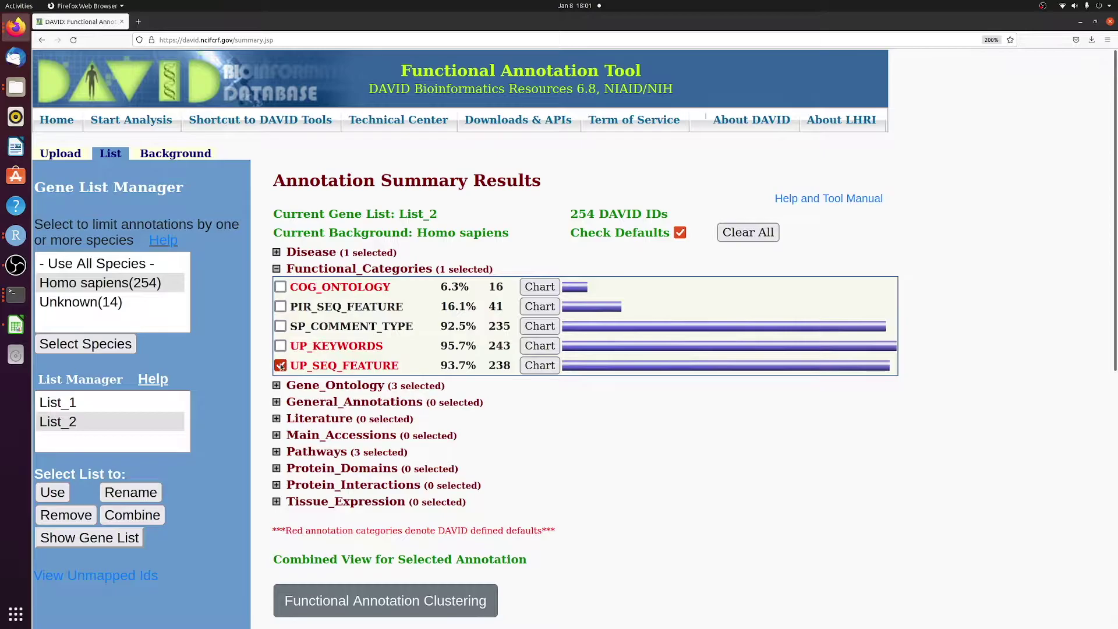
{"action": "left_click", "coordinate": [280, 365]}
{"action": "left_click", "coordinate": [276, 269]}
{"action": "scroll", "coordinate": [606, 437], "scroll_direction": "down", "scroll_amount": 3}
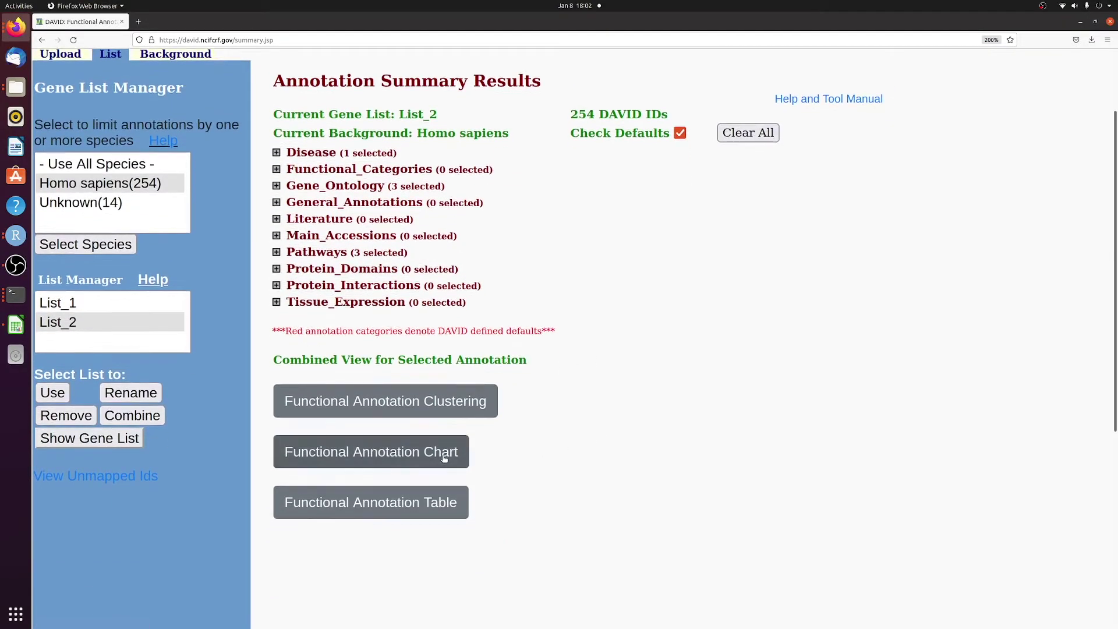
{"action": "left_click", "coordinate": [465, 382]}
{"action": "left_click", "coordinate": [724, 37]}
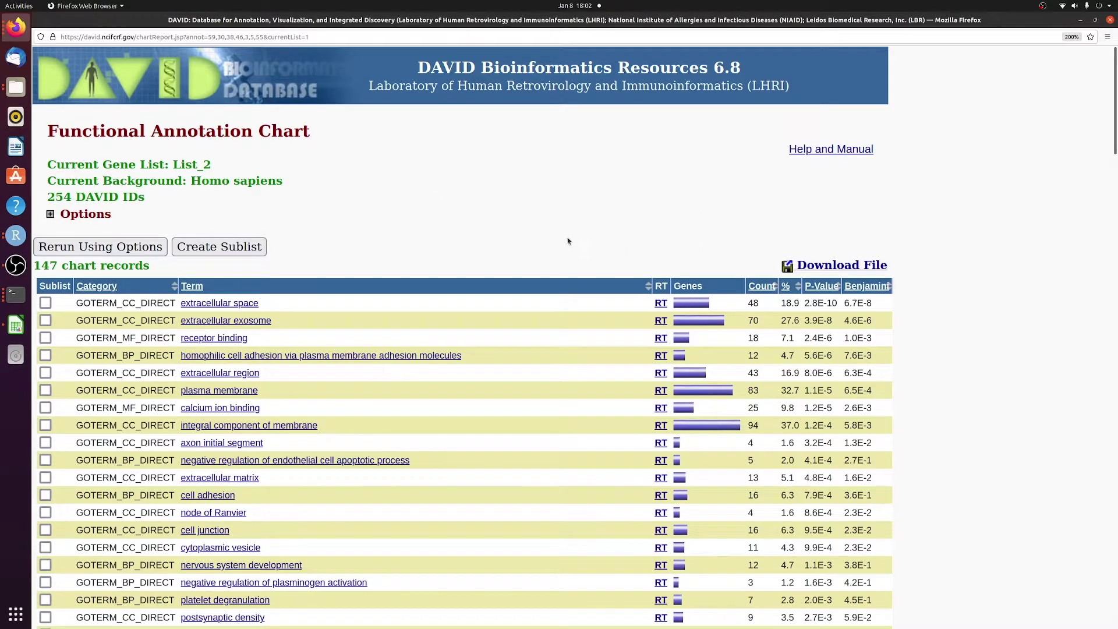
- Open the Mineral absorption KEGG_PATHWAY term from the List_2 chart to see its pathway page
{"action": "scroll", "coordinate": [524, 231], "scroll_direction": "down", "scroll_amount": 6}
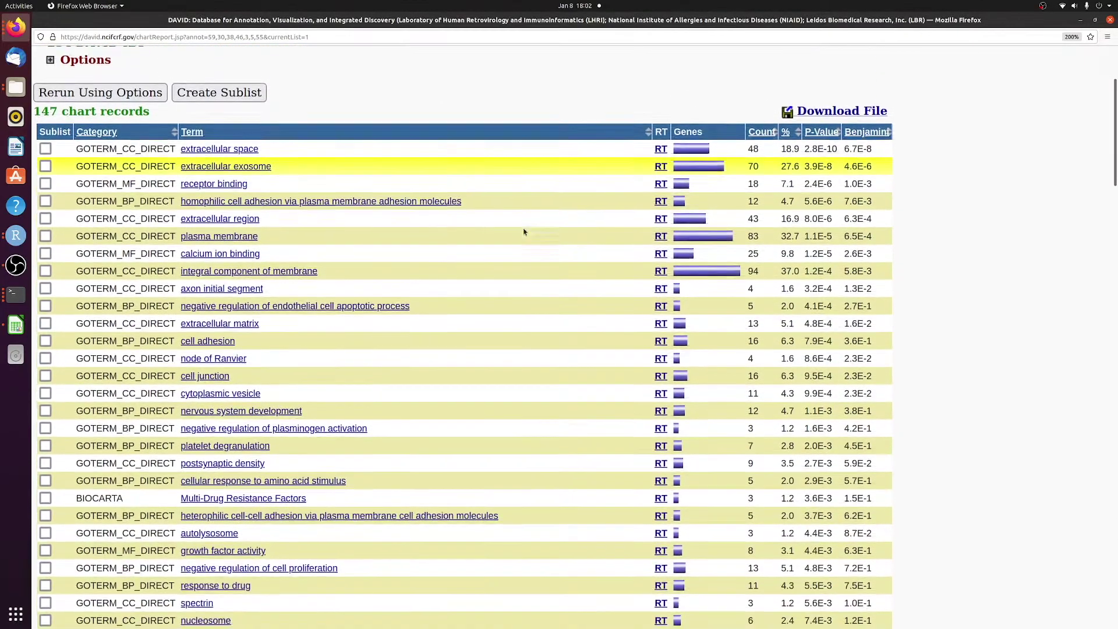
{"action": "scroll", "coordinate": [409, 345], "scroll_direction": "down", "scroll_amount": 9}
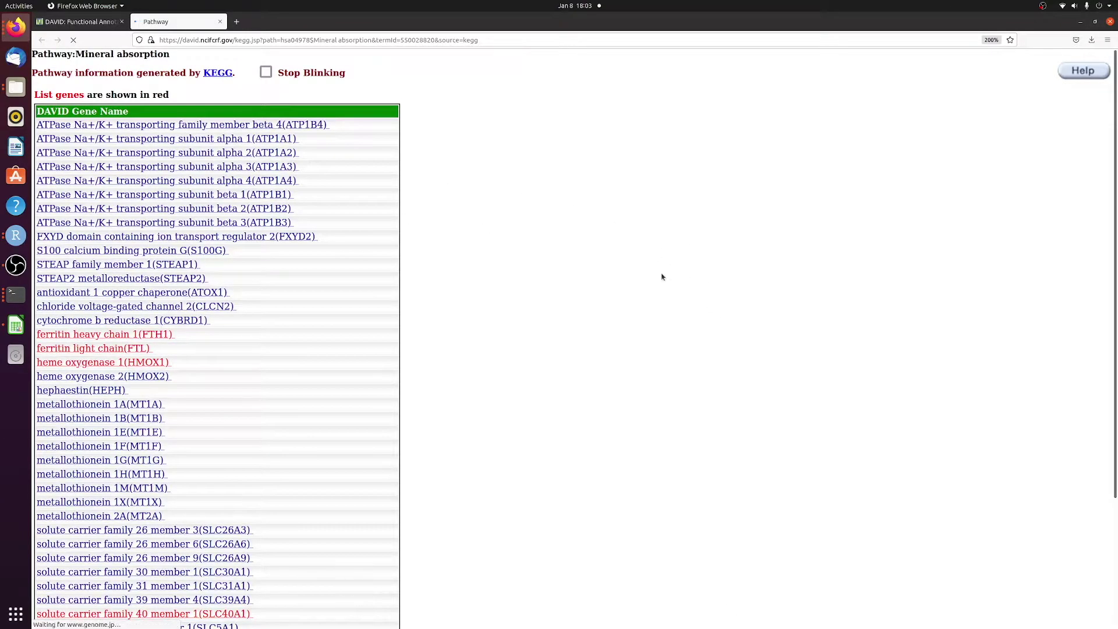
- Look over the Mineral absorption pathway page and close its tab
{"action": "scroll", "coordinate": [639, 336], "scroll_direction": "down", "scroll_amount": 8}
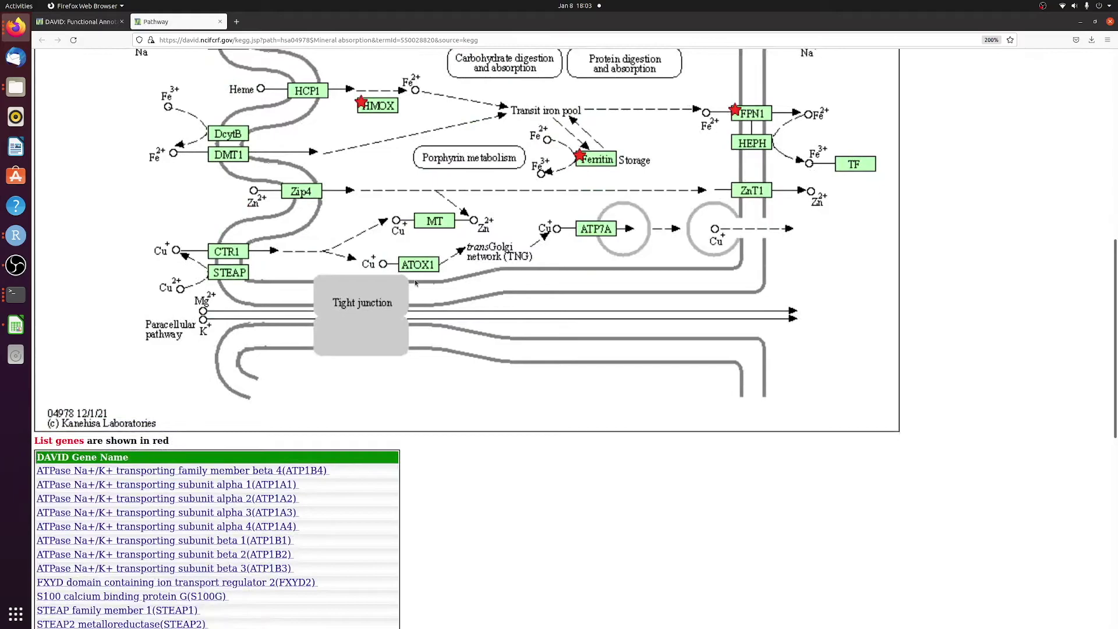
{"action": "scroll", "coordinate": [416, 282], "scroll_direction": "up", "scroll_amount": 3}
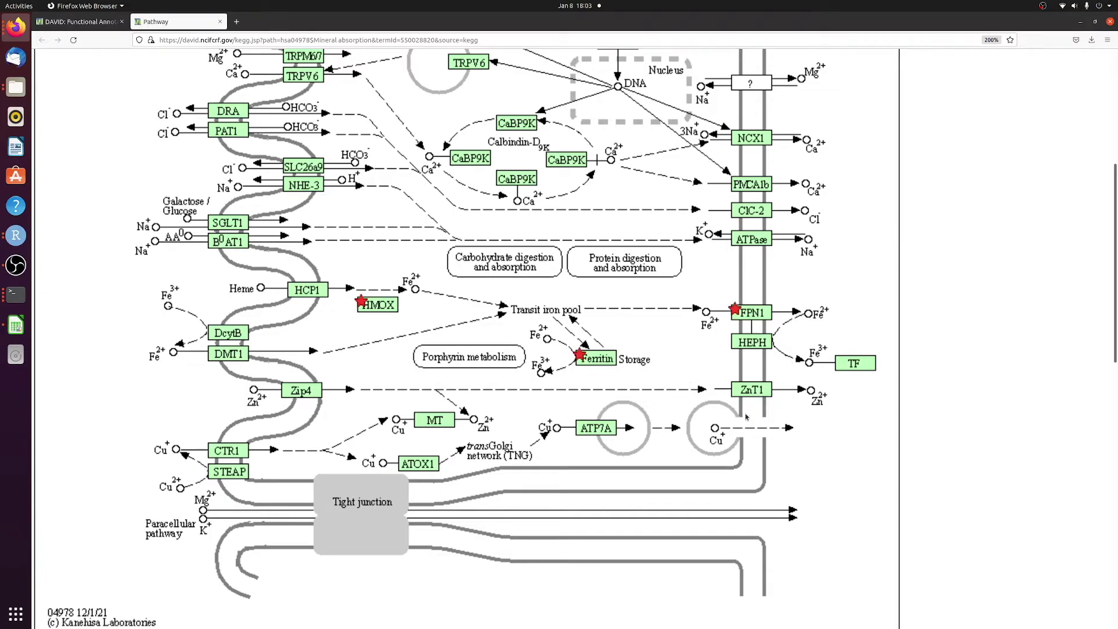
{"action": "scroll", "coordinate": [622, 367], "scroll_direction": "up", "scroll_amount": 3}
{"action": "key", "text": "ctrl+w"}
- Reopen List_2's chart maximized and download it as a text file
{"action": "left_click", "coordinate": [421, 452]}
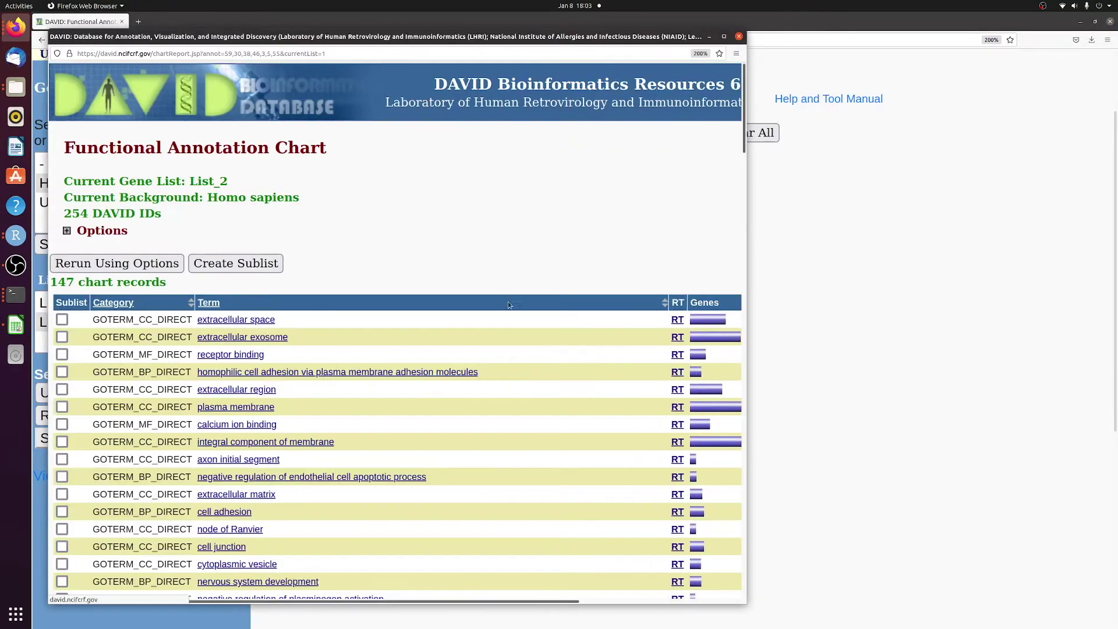
{"action": "left_click", "coordinate": [724, 36]}
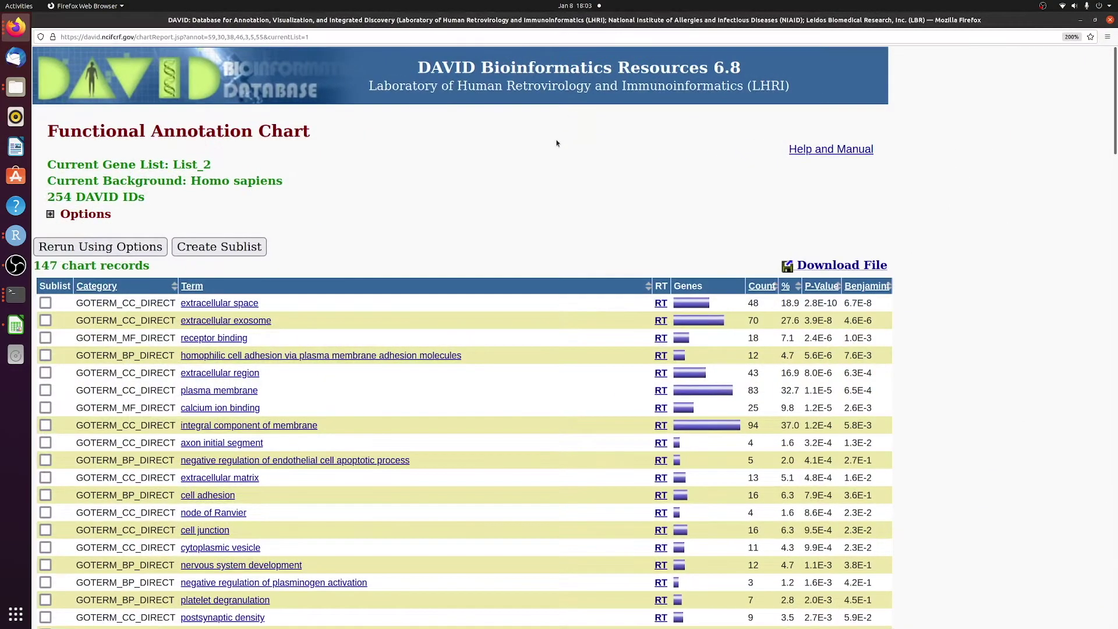
{"action": "left_click", "coordinate": [874, 267]}
{"action": "key", "text": "ctrl+f"}
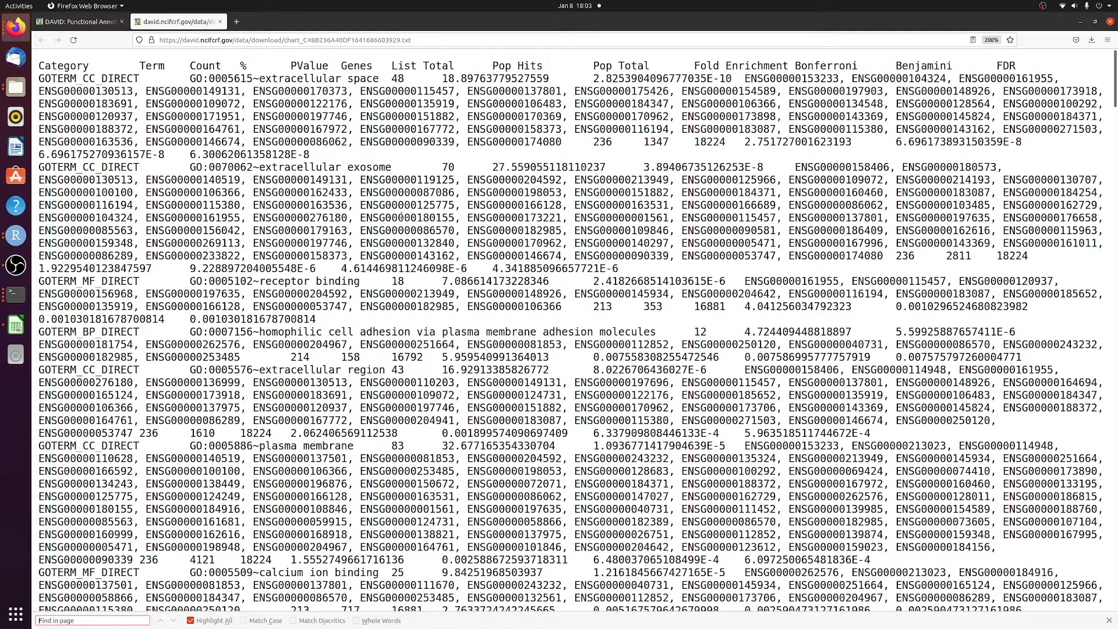